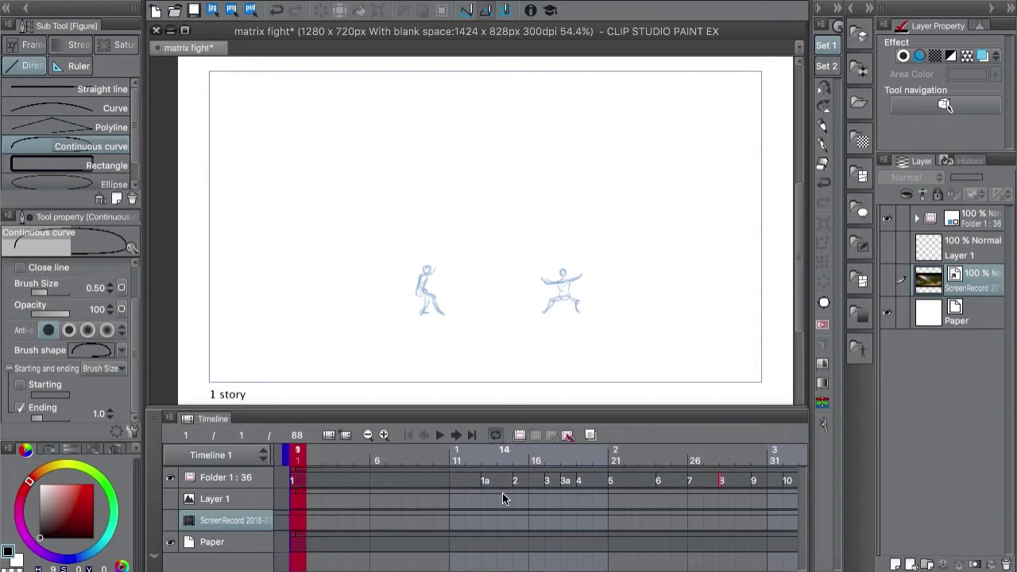
- Select Layer 1 and play back the rough 'matrix fight' sketch animation
click(502, 499)
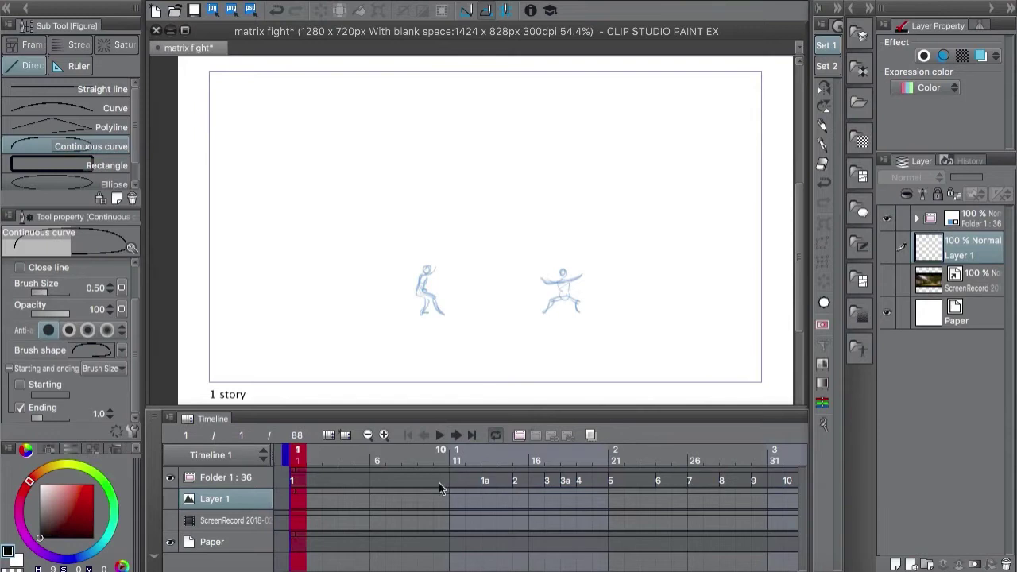
click(440, 436)
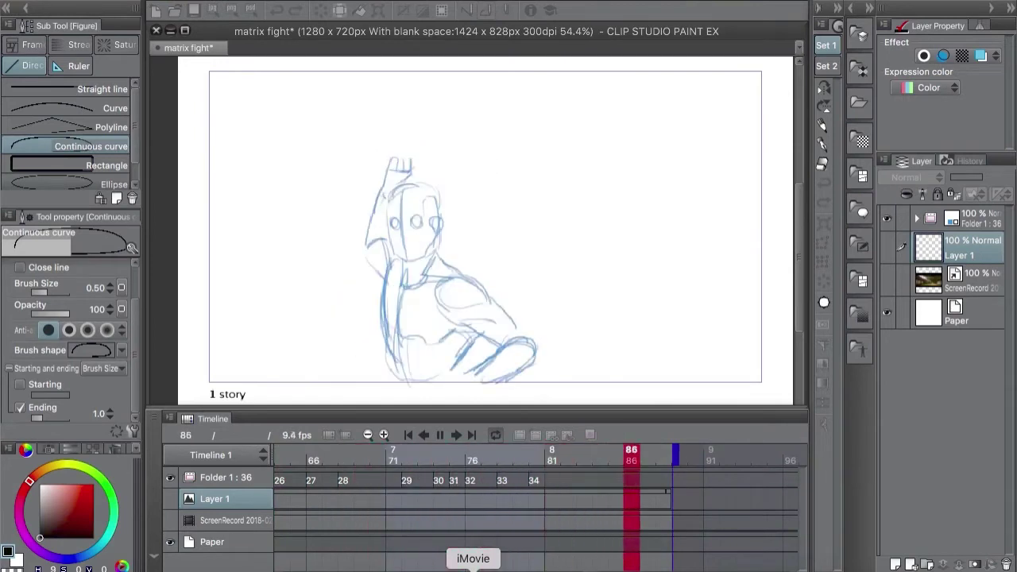
- Stop playback and toggle layer visibility so the movie reference shows behind the sketches
click(440, 435)
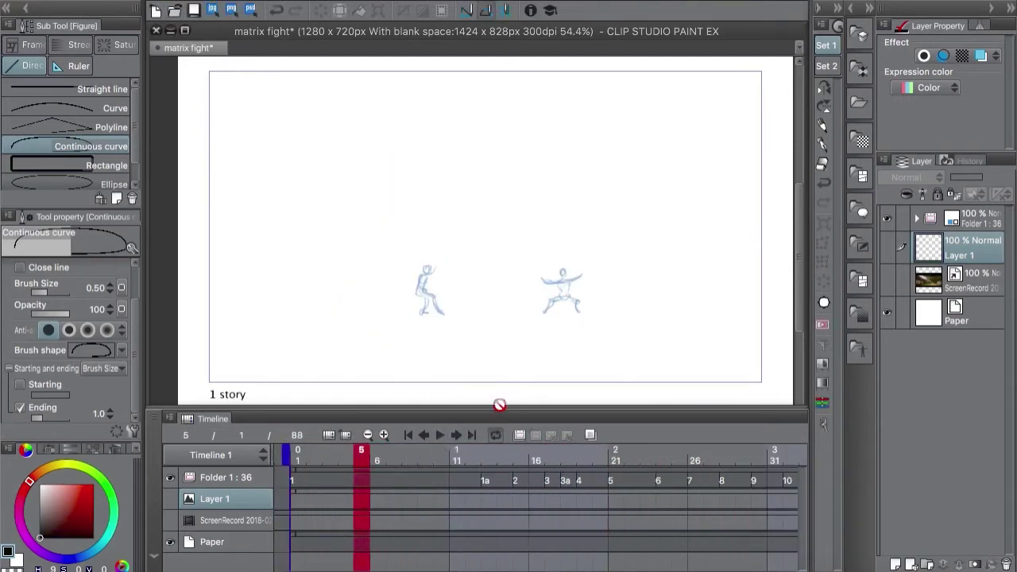
click(887, 283)
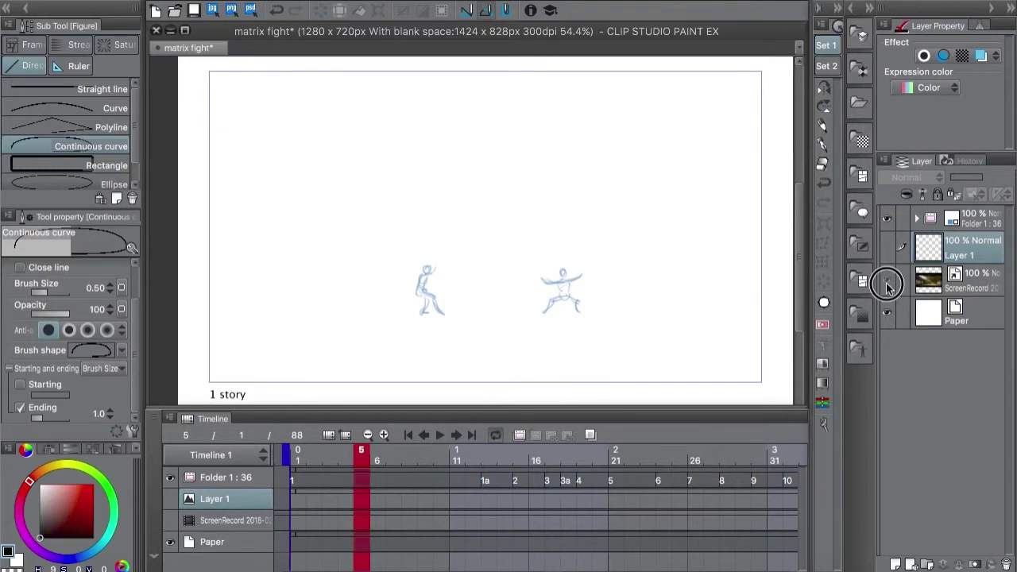
click(887, 219)
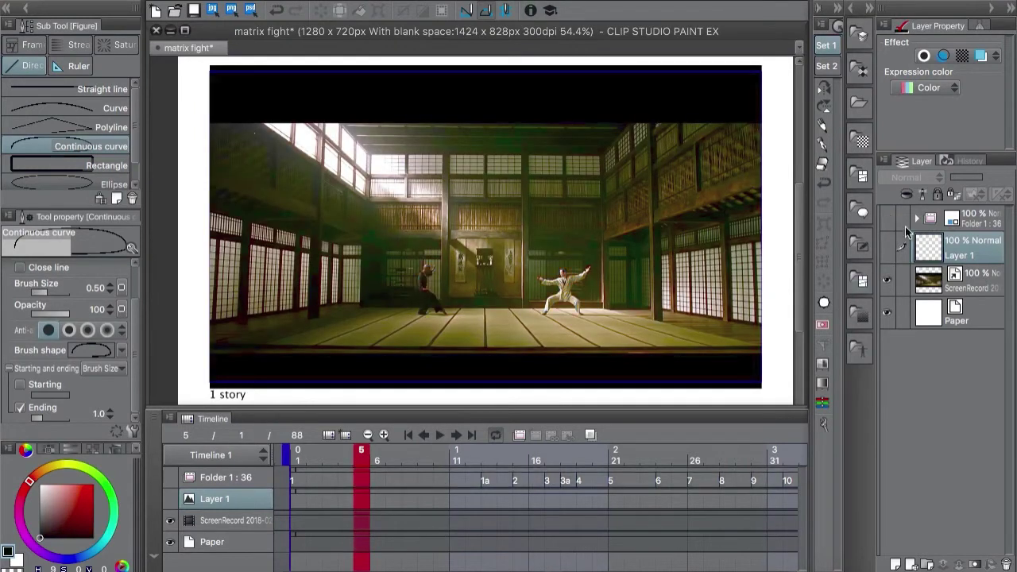
click(887, 219)
click(887, 279)
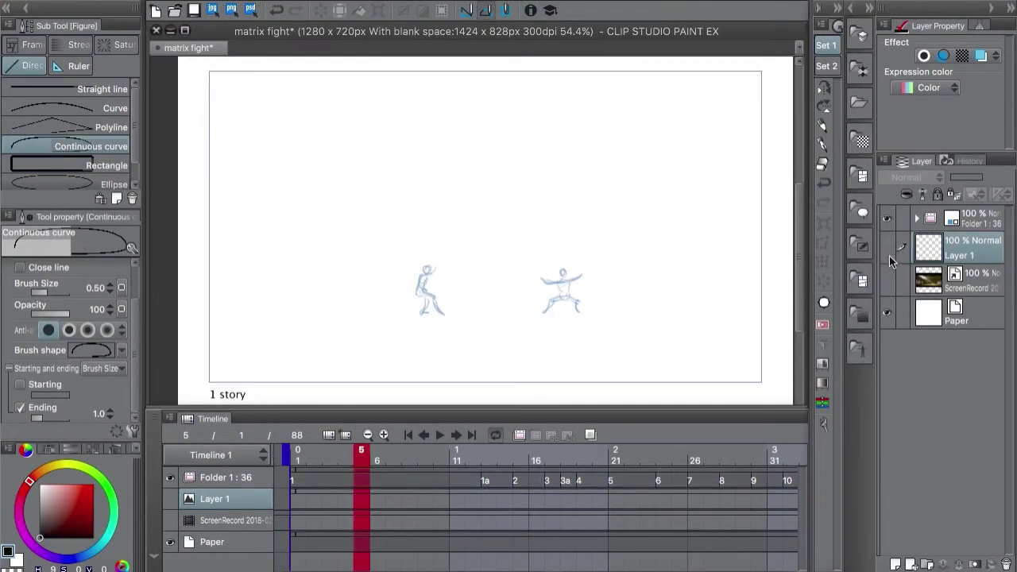
click(888, 255)
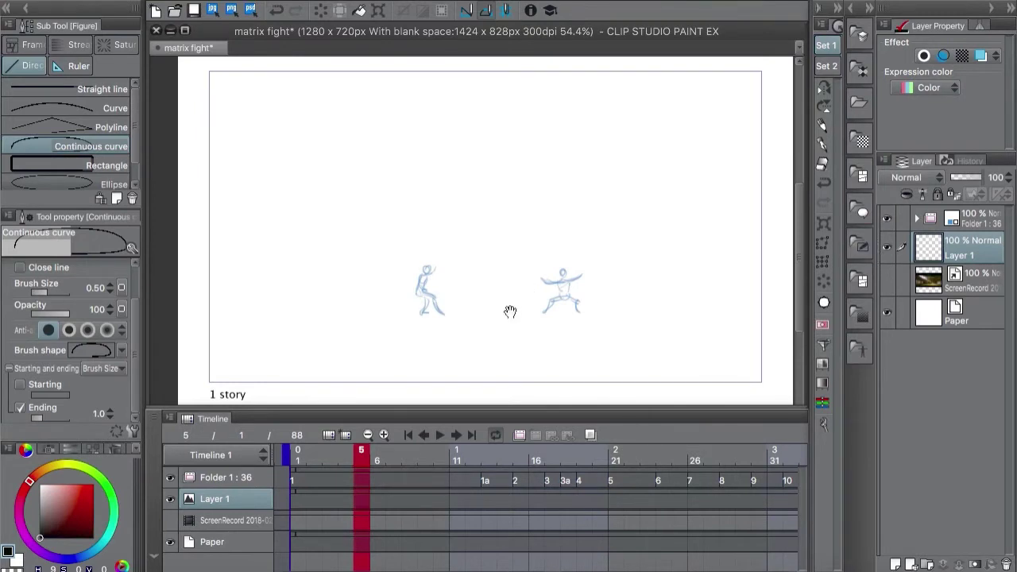
scroll(486, 295, up, 3)
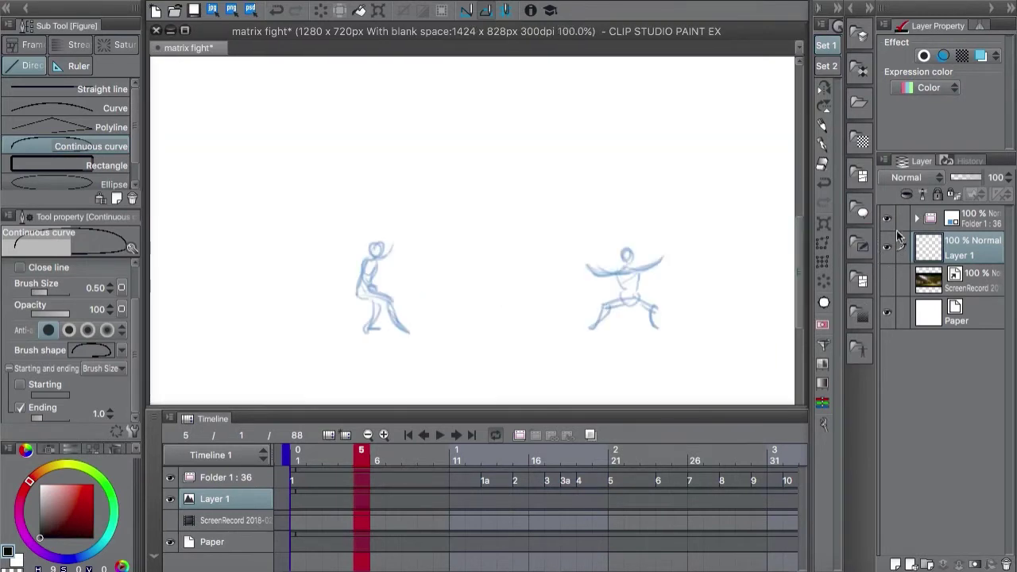
click(887, 280)
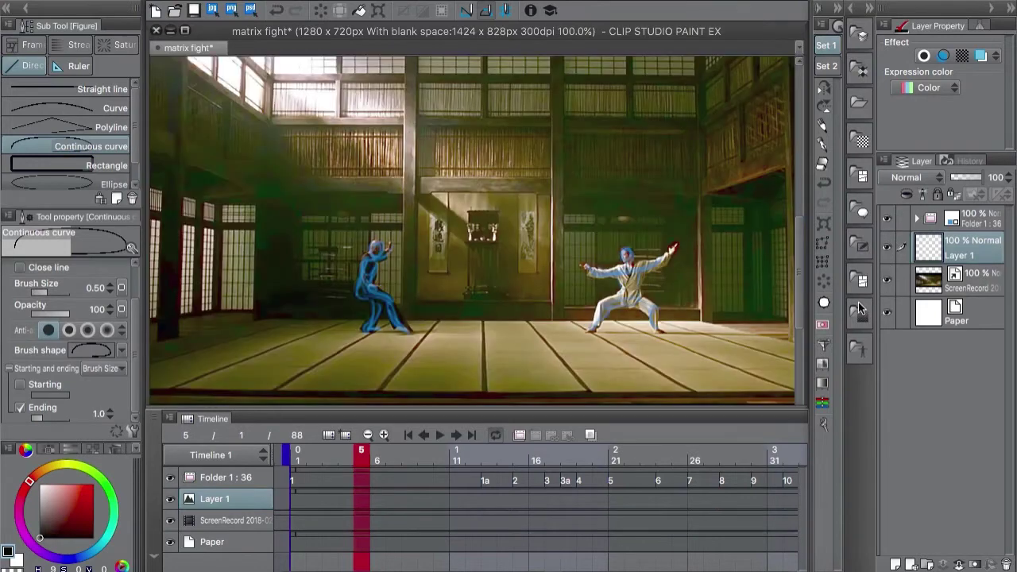
- Hide the sketch folder at frame 17 and zoom out to see the whole movie frame
click(488, 481)
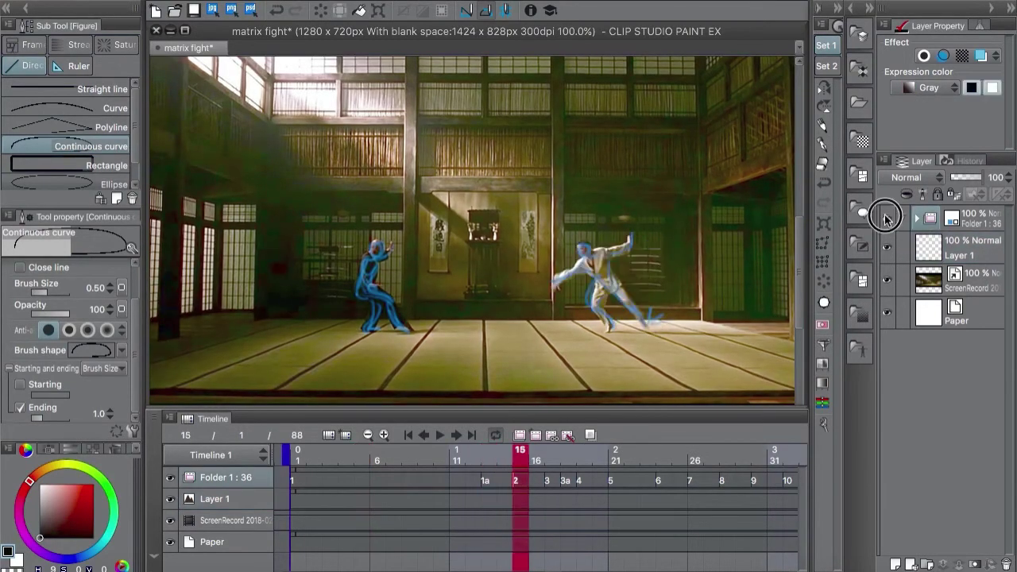
click(887, 216)
click(547, 481)
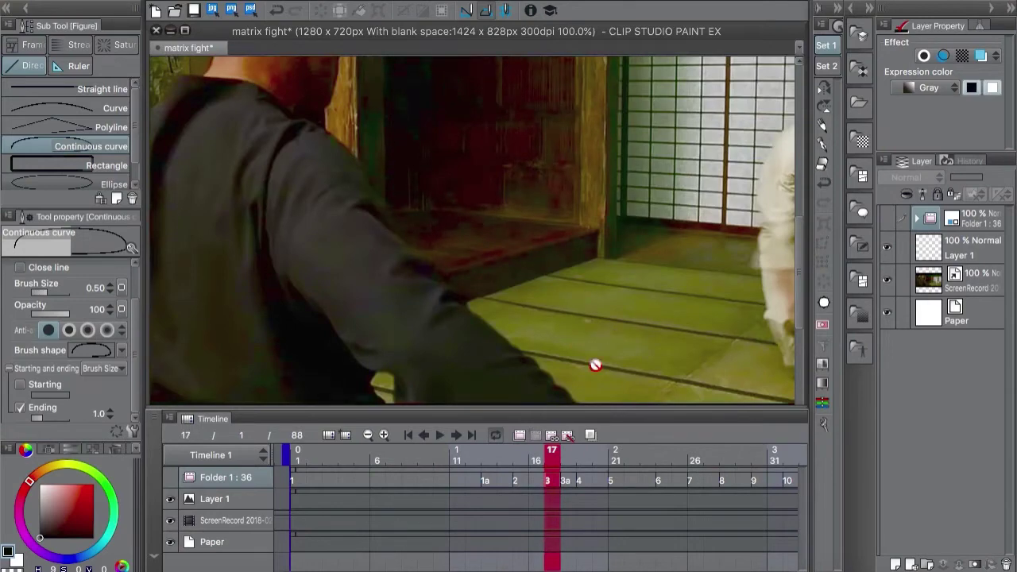
mouse_move(628, 241)
mouse_down()
mouse_move(606, 322)
mouse_move(535, 256)
mouse_up()
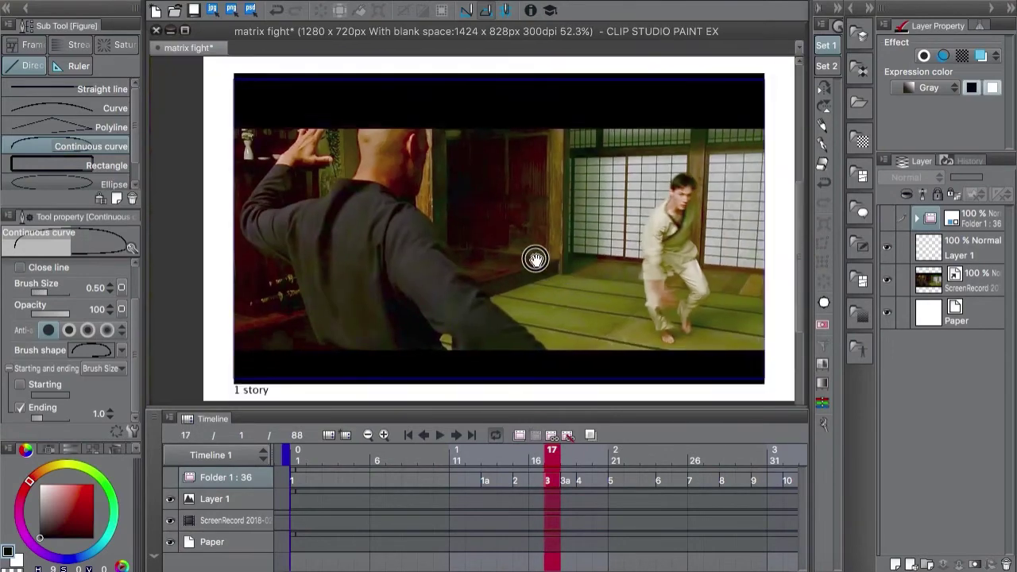
key(alt+bracketleft)
- Trace trial white pencil strokes over the man on Layer 1, then delete them
key(p)
key(x)
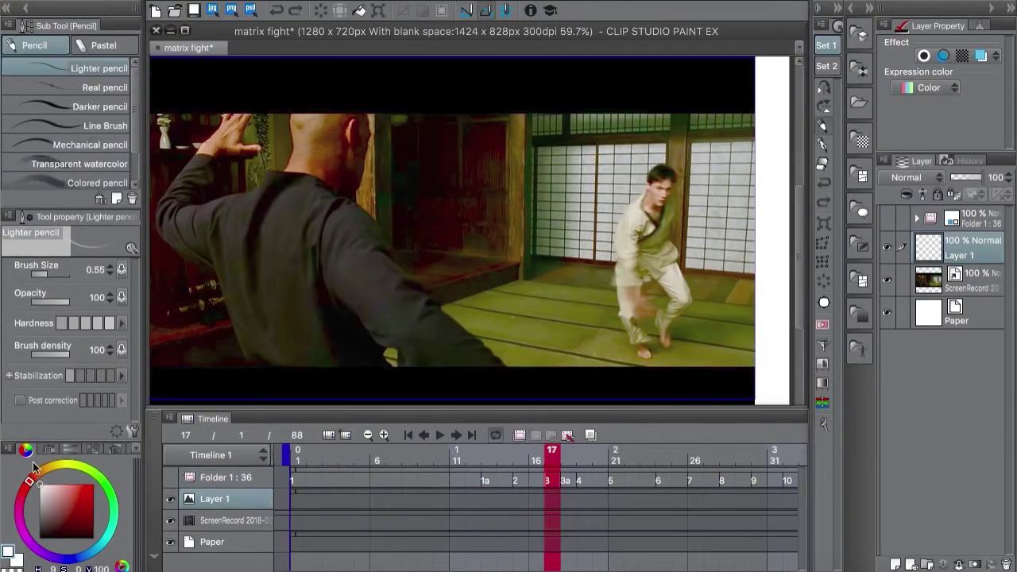
drag(326, 217, 316, 254)
mouse_move(367, 202)
mouse_down()
mouse_move(380, 243)
mouse_move(453, 327)
mouse_up()
drag(327, 278, 397, 358)
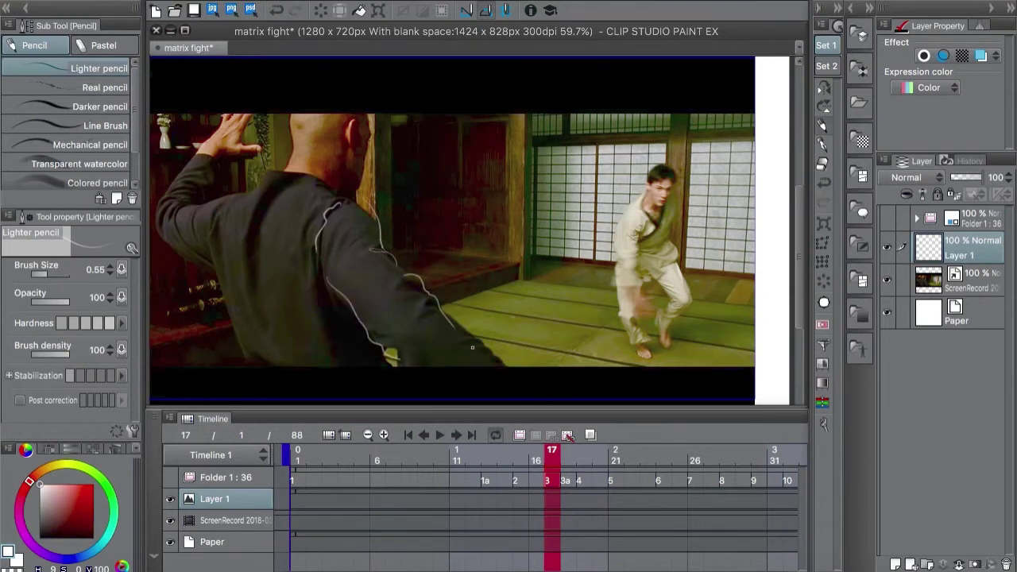
drag(473, 344, 420, 343)
drag(251, 238, 250, 301)
key(Delete)
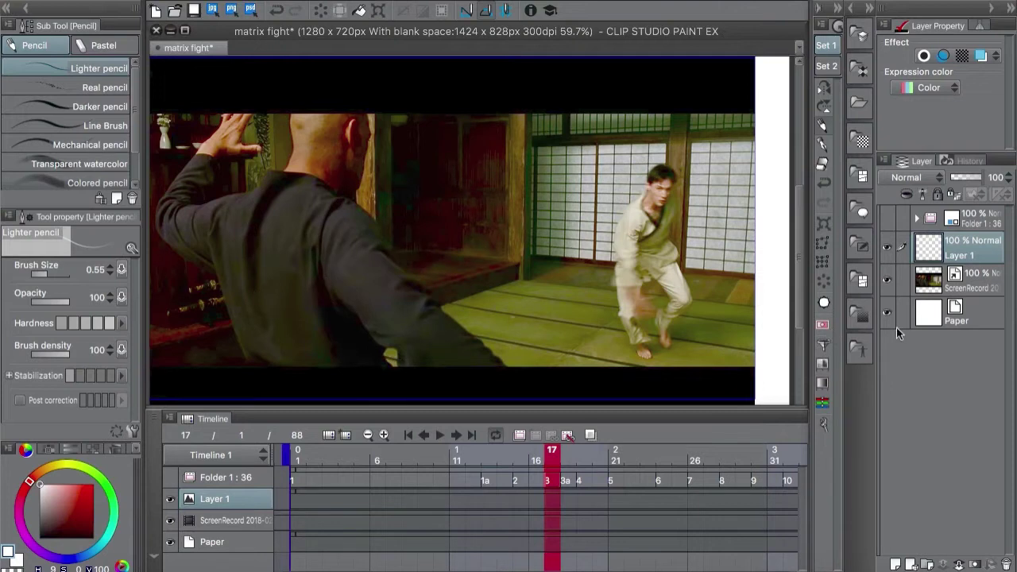
- Show the sketch folder, hide the movie reference, and return to frame 1
click(887, 218)
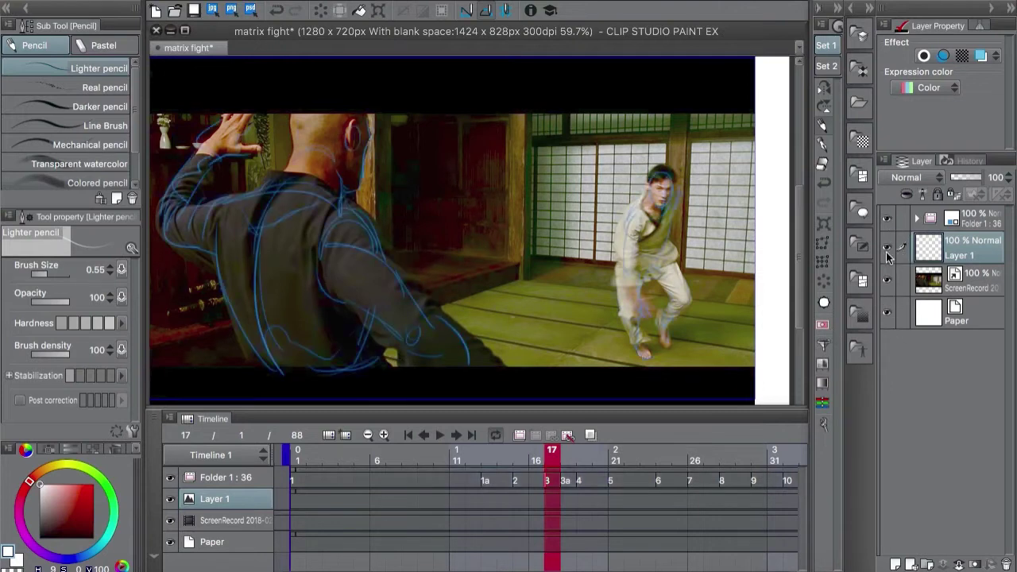
click(886, 279)
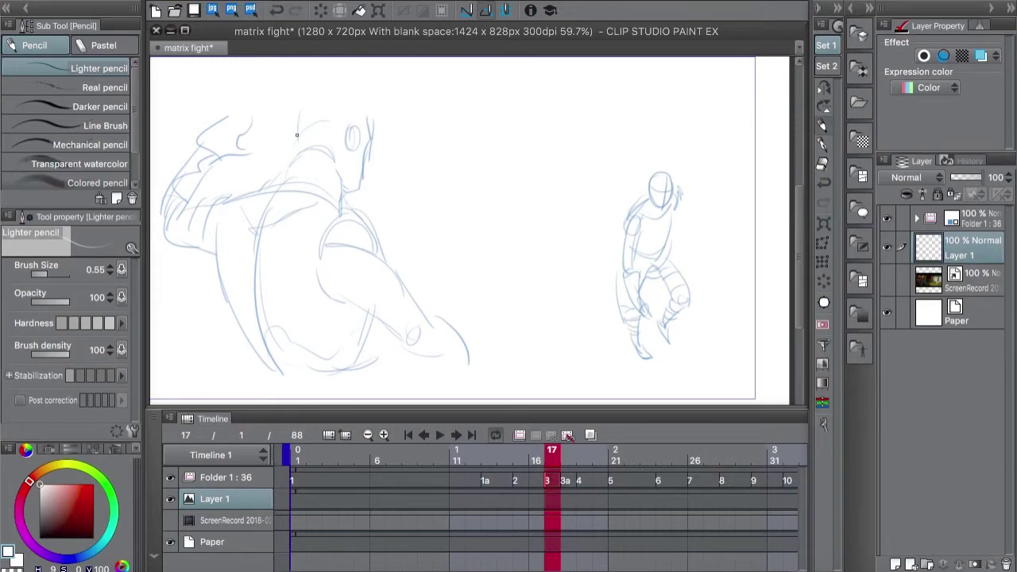
click(406, 435)
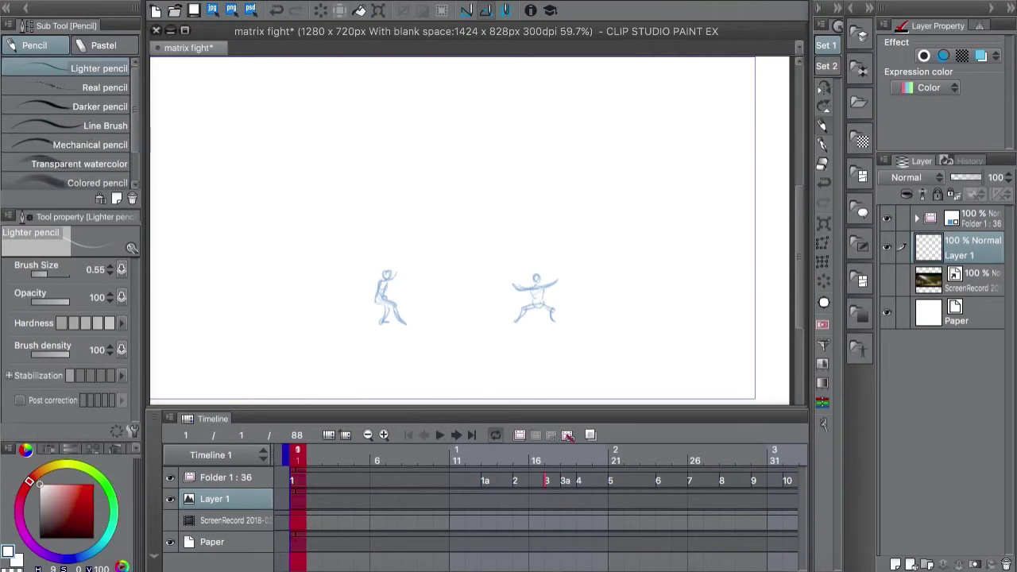
- Play from frame 1, stop at frame 17, then hide Folder 1, ScreenRecord and Layer 1
click(442, 436)
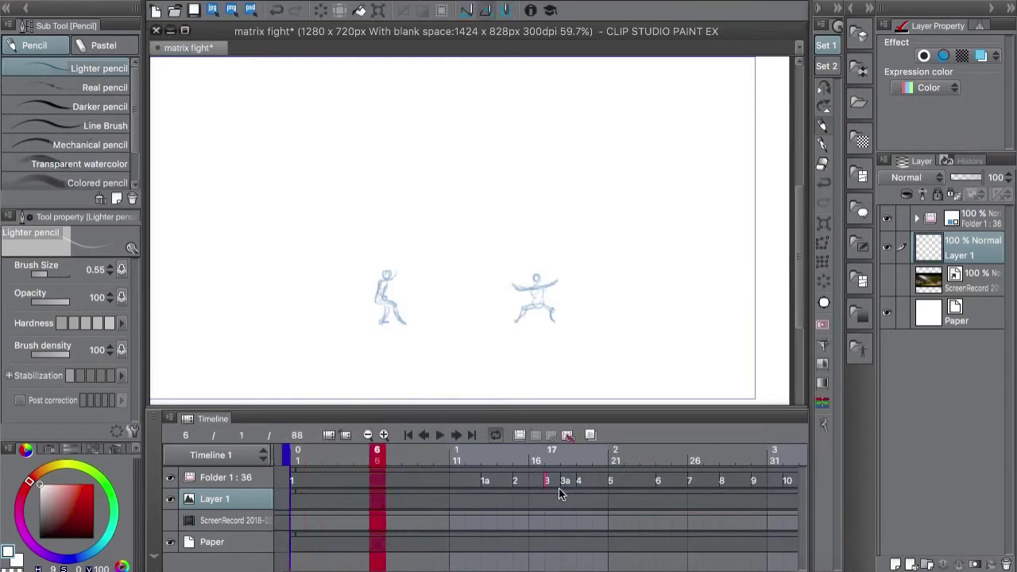
click(556, 486)
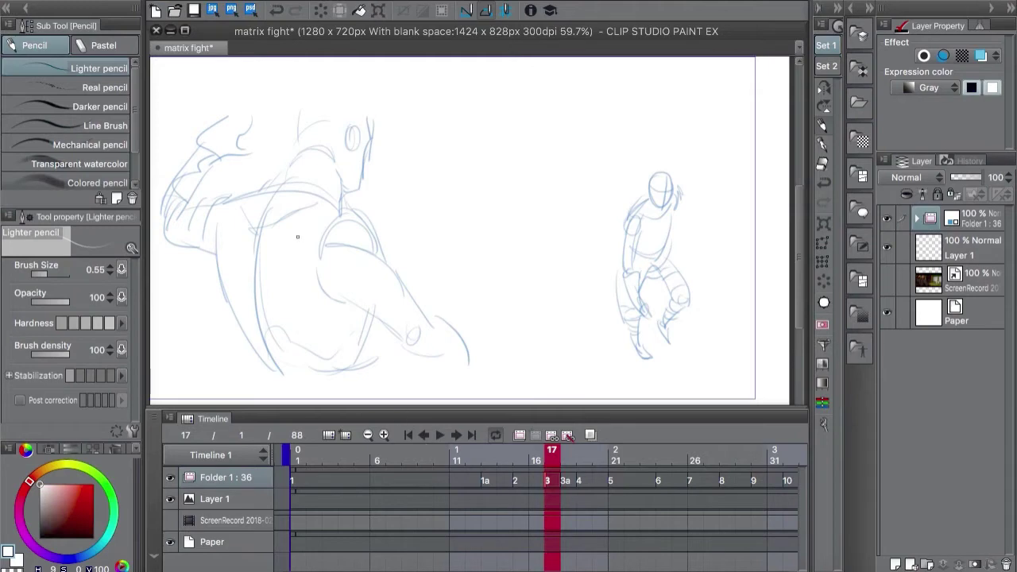
click(886, 282)
click(887, 218)
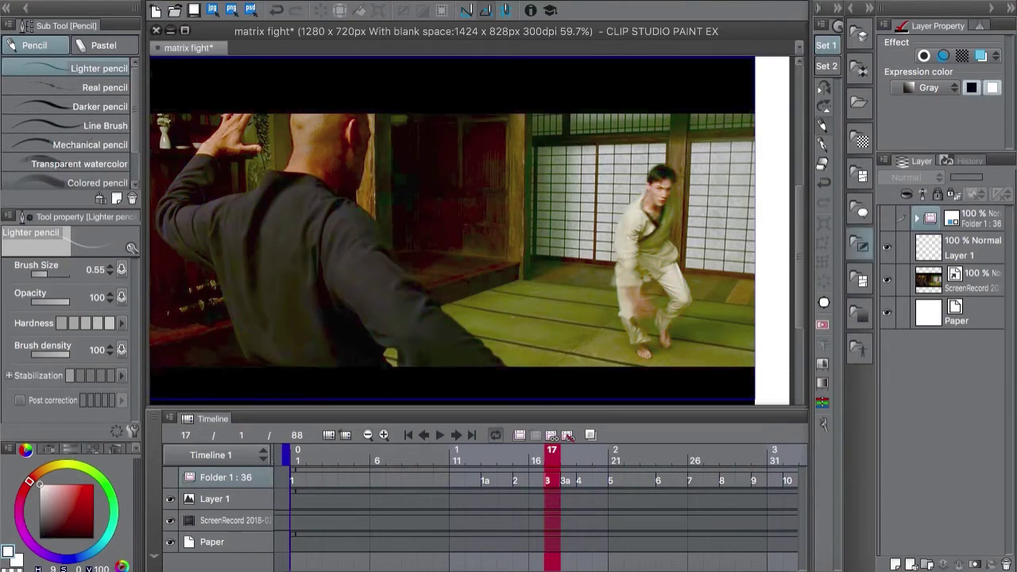
click(886, 219)
click(886, 218)
click(886, 280)
click(886, 249)
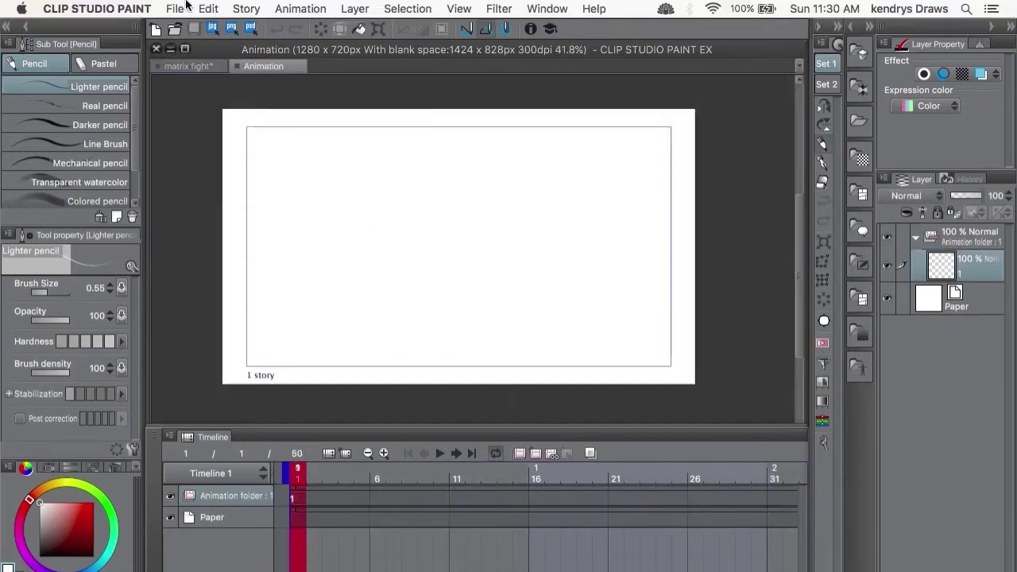
- Import the fight screen recording into the Animation document via File > Import > Movie
click(174, 8)
mouse_move(194, 4)
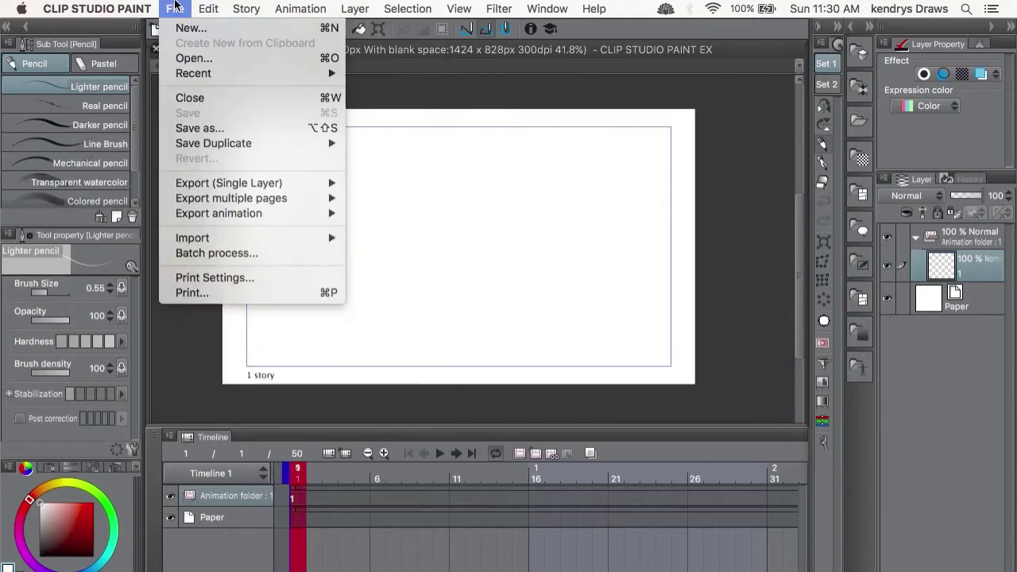
mouse_move(228, 238)
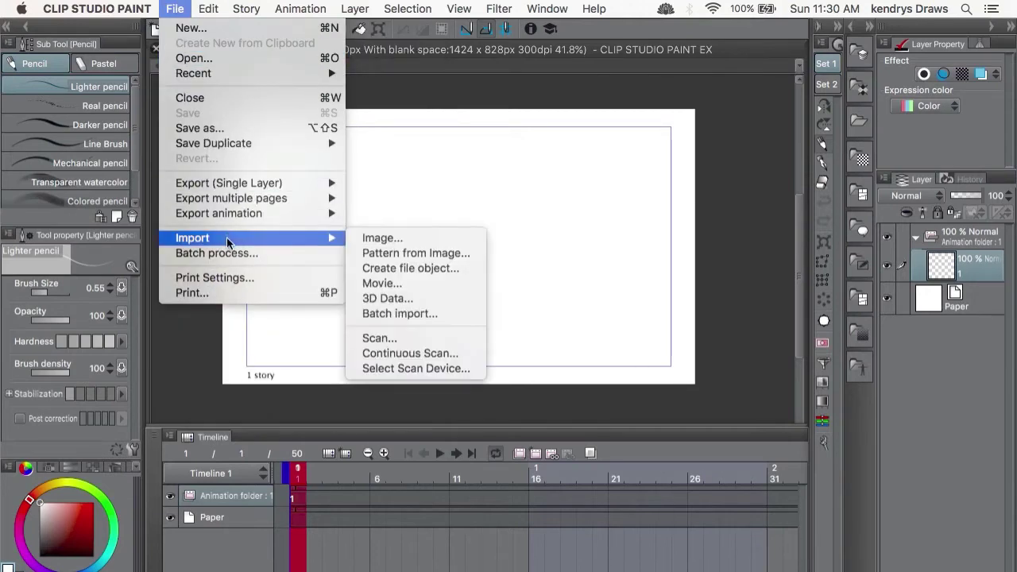
click(401, 286)
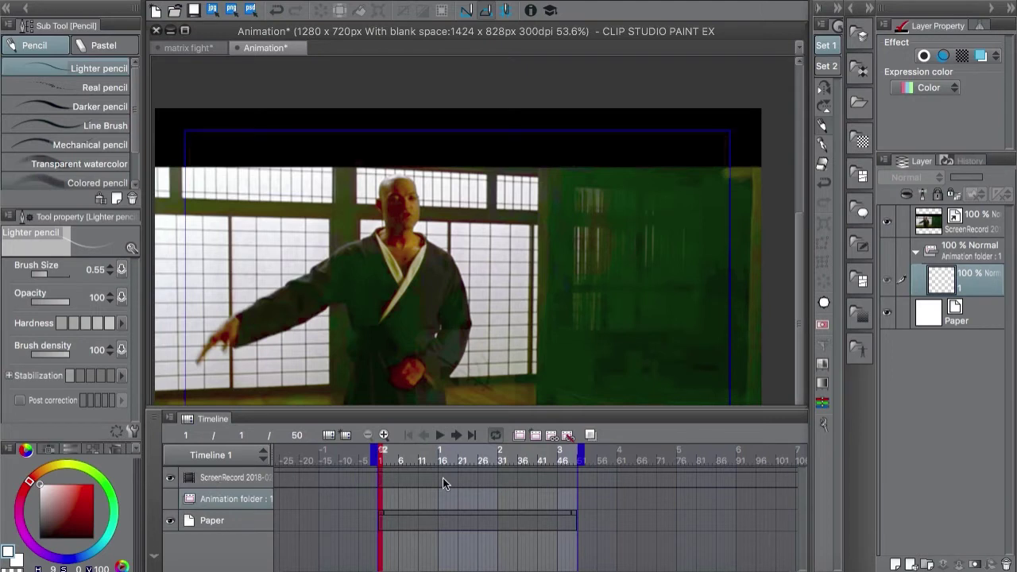
- Move ScreenRecord below the animation folder, set its opacity to 50%, and lock it
drag(981, 218, 978, 303)
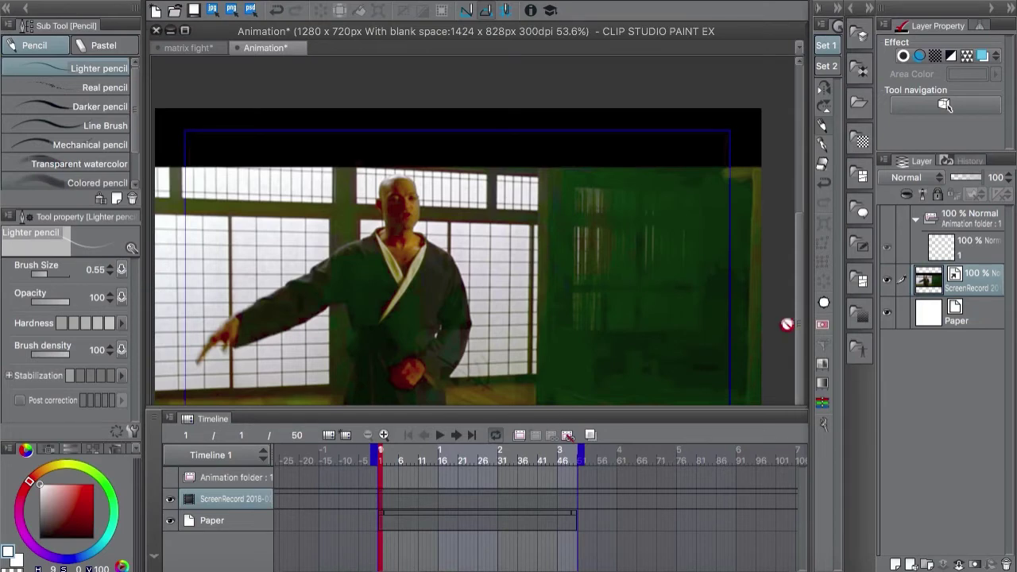
mouse_move(979, 177)
mouse_down()
mouse_move(957, 176)
mouse_move(974, 177)
mouse_up()
click(983, 56)
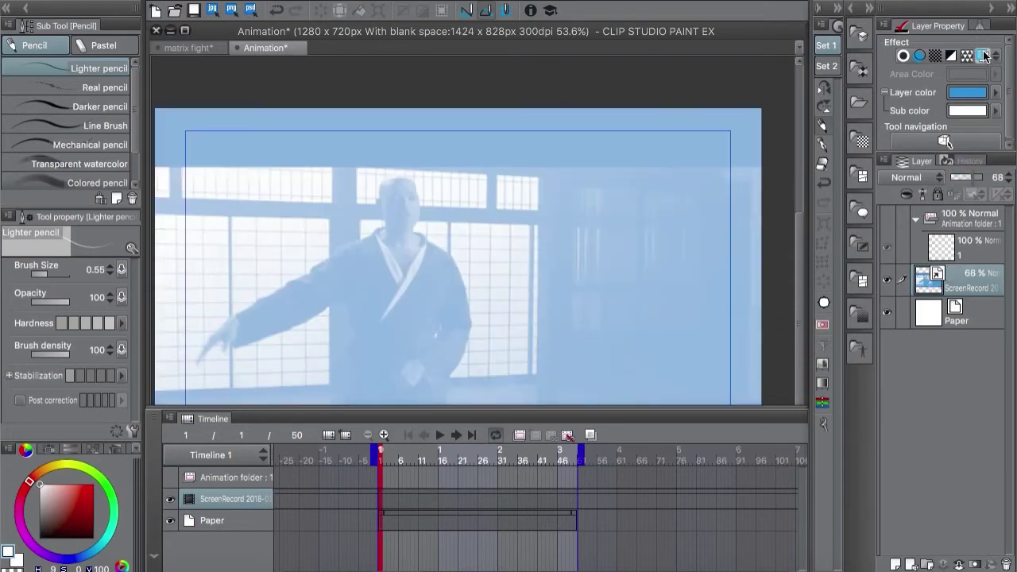
click(984, 55)
click(970, 177)
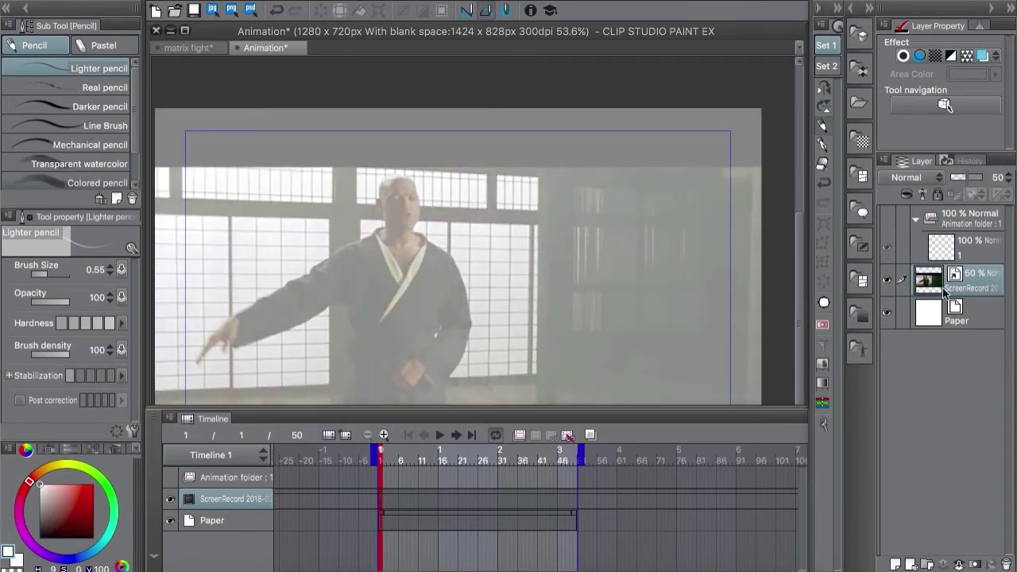
click(937, 193)
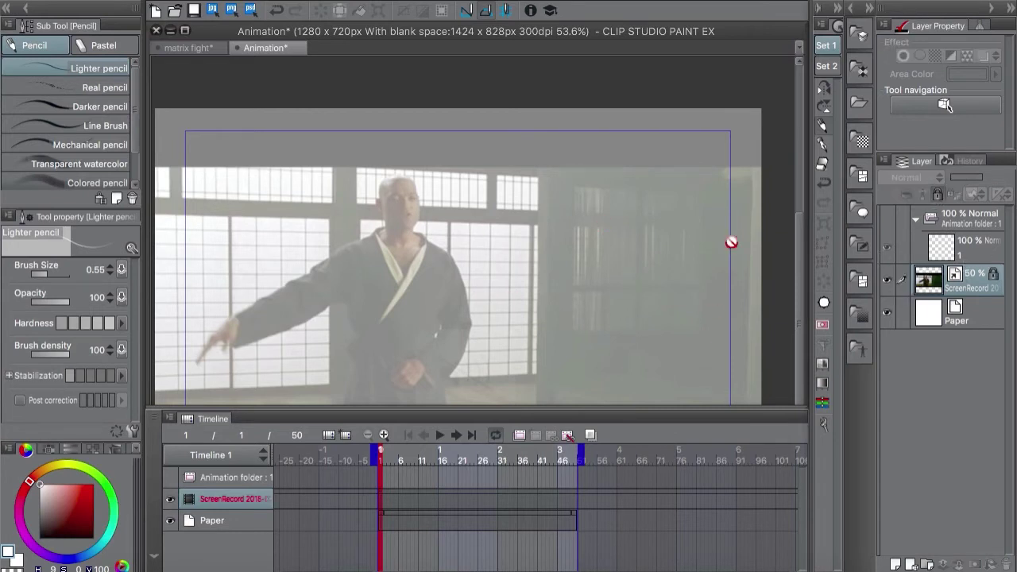
- Recentre the canvas, select cel 1 in the animation folder, and move to frame 2
drag(472, 299, 517, 274)
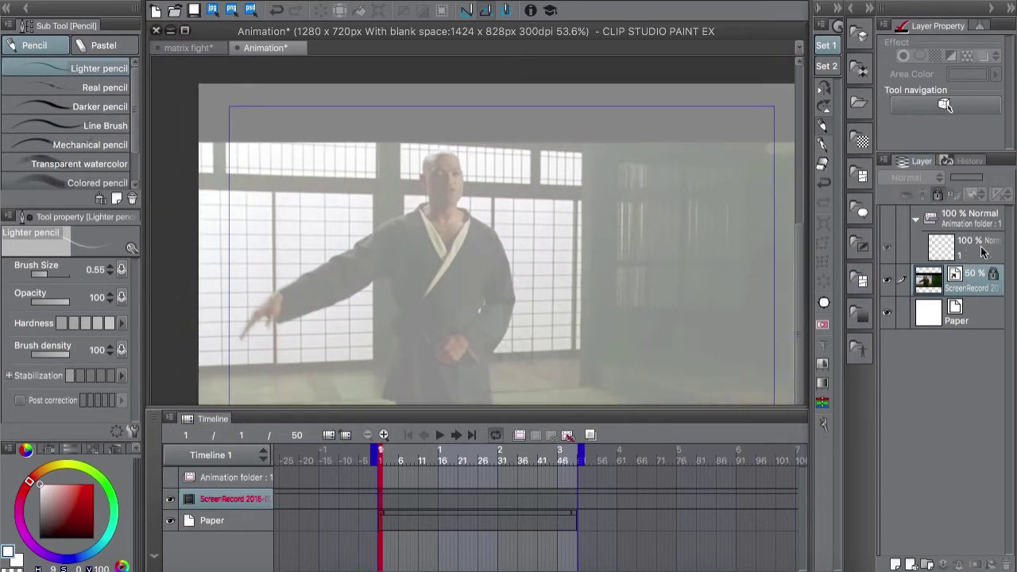
click(985, 249)
click(384, 504)
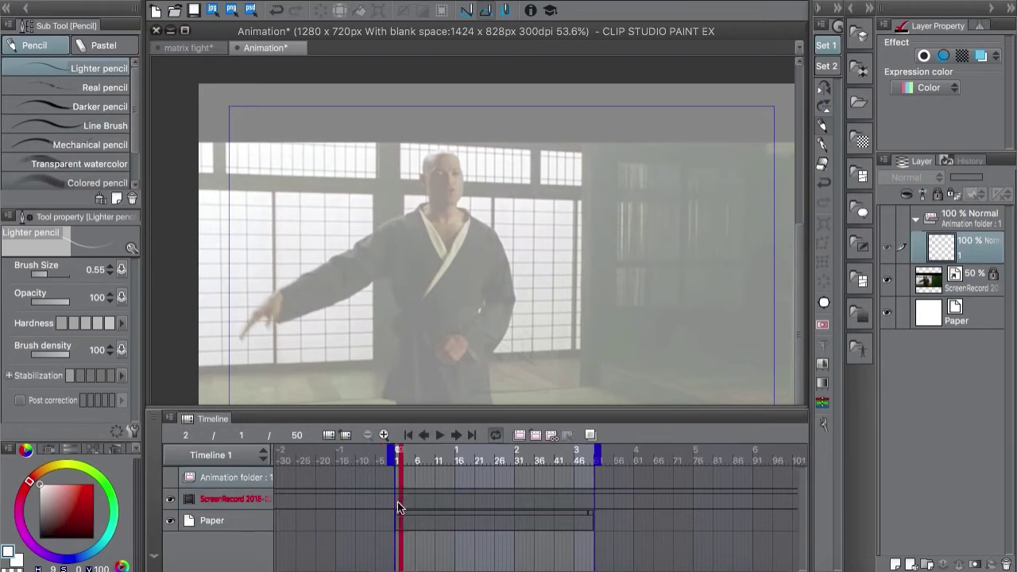
- Place cel 1 on frame 2 and sketch the head, face lines and ear over the man
click(400, 479)
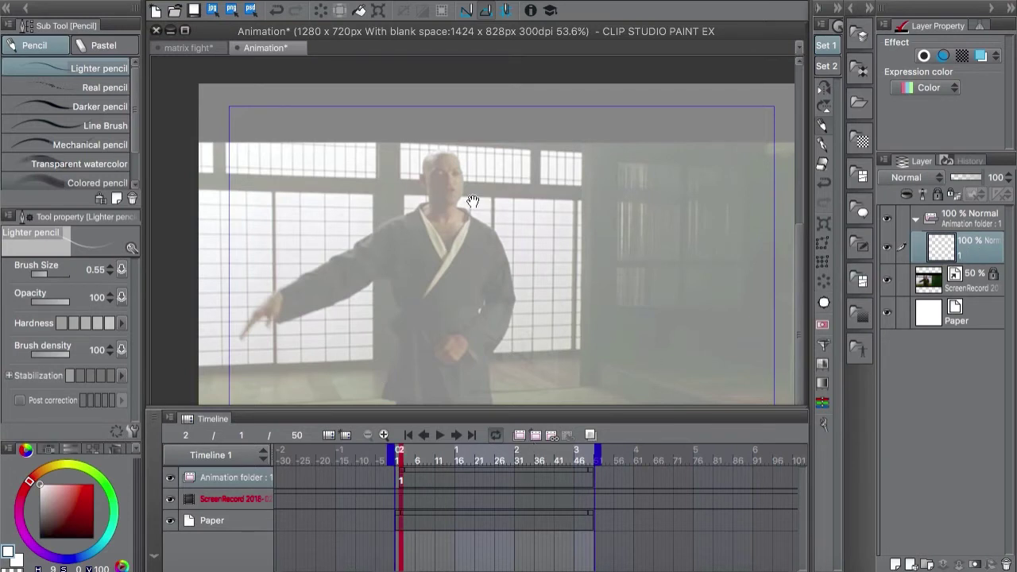
scroll(472, 201, up, 4)
drag(445, 133, 414, 216)
drag(447, 135, 467, 213)
drag(448, 137, 450, 224)
drag(429, 175, 437, 174)
drag(459, 175, 464, 172)
drag(416, 224, 446, 254)
mouse_move(457, 228)
mouse_down()
mouse_move(452, 252)
mouse_move(494, 230)
mouse_move(477, 212)
mouse_up()
drag(518, 170, 497, 267)
drag(462, 145, 467, 210)
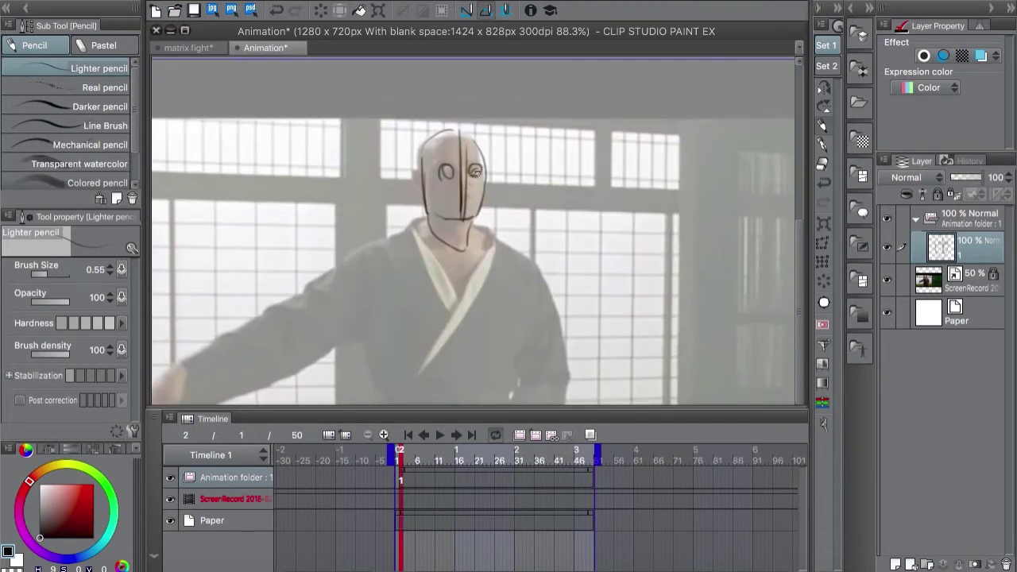
drag(458, 151, 461, 219)
drag(413, 170, 416, 188)
key(ctrl+z)
- Sketch the neck, shoulder, arm, chest, torso and hands, then hide the reference video
scroll(499, 193, down, 2)
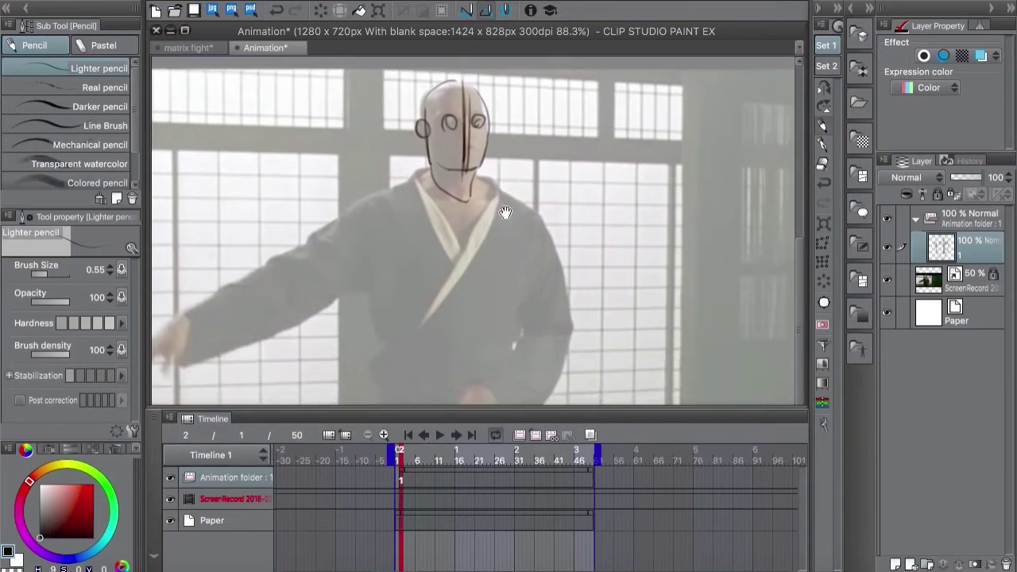
drag(520, 259, 518, 234)
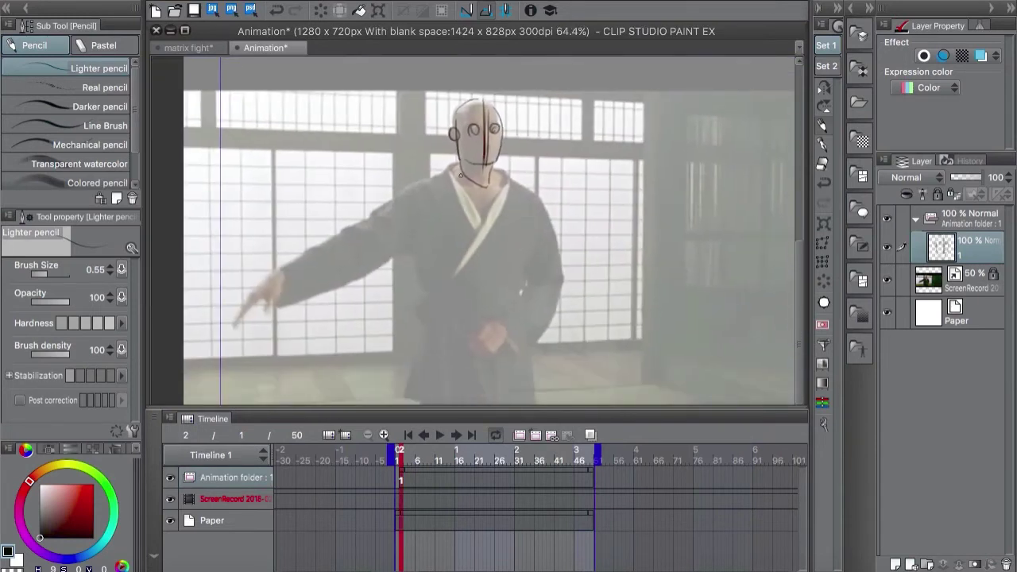
mouse_move(462, 173)
mouse_down()
mouse_move(399, 201)
mouse_move(425, 189)
mouse_move(423, 224)
mouse_up()
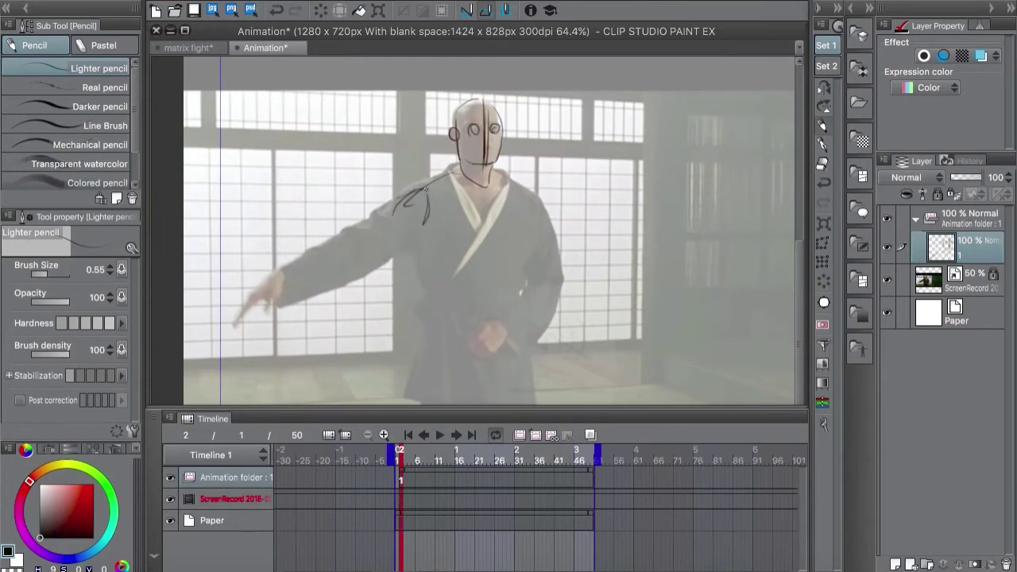
mouse_move(428, 189)
mouse_down()
mouse_move(424, 221)
mouse_move(414, 233)
mouse_move(392, 211)
mouse_move(375, 233)
mouse_move(379, 257)
mouse_move(349, 267)
mouse_up()
drag(324, 253, 278, 286)
drag(355, 271, 279, 294)
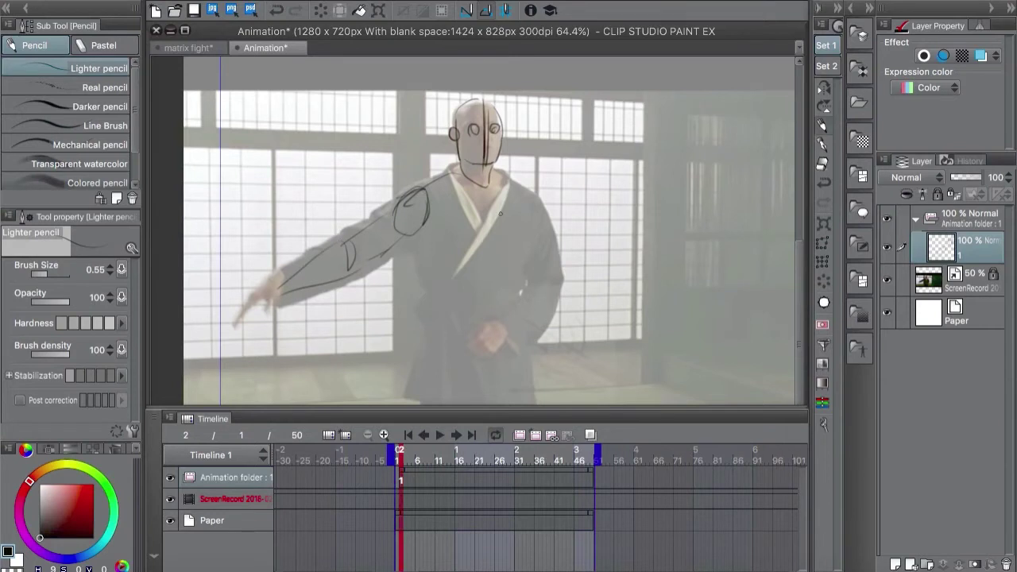
drag(433, 219, 499, 237)
drag(479, 188, 477, 278)
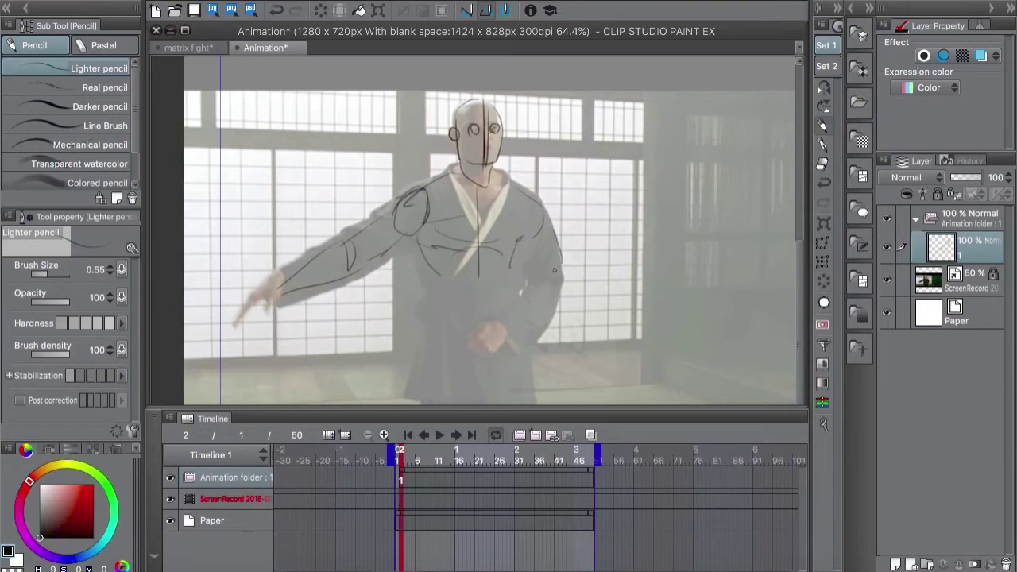
mouse_move(525, 246)
mouse_down()
mouse_move(540, 291)
mouse_move(551, 287)
mouse_move(499, 334)
mouse_move(549, 299)
mouse_up()
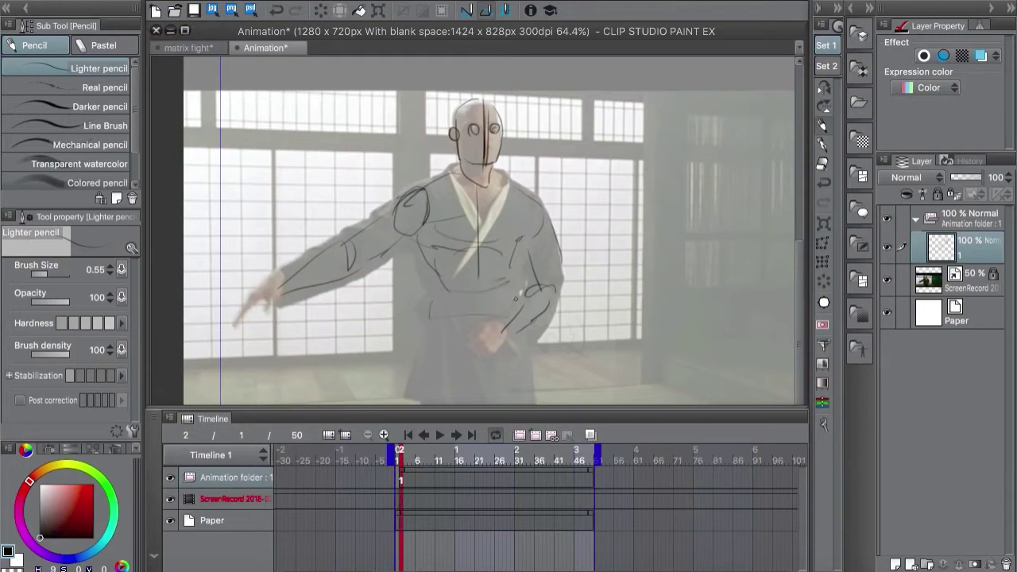
drag(441, 357, 481, 371)
mouse_move(499, 323)
mouse_down()
mouse_move(464, 340)
mouse_move(496, 351)
mouse_up()
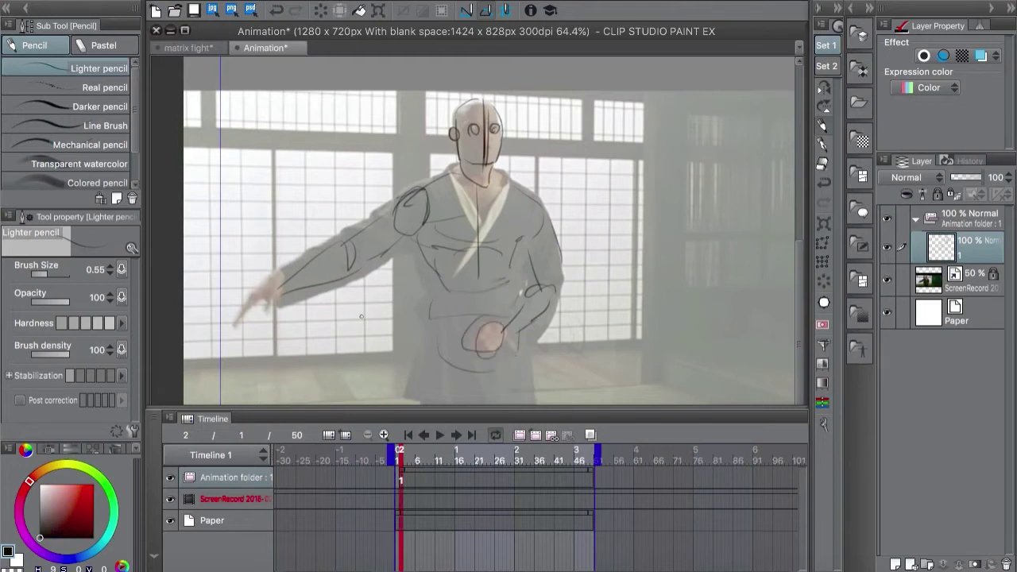
click(886, 280)
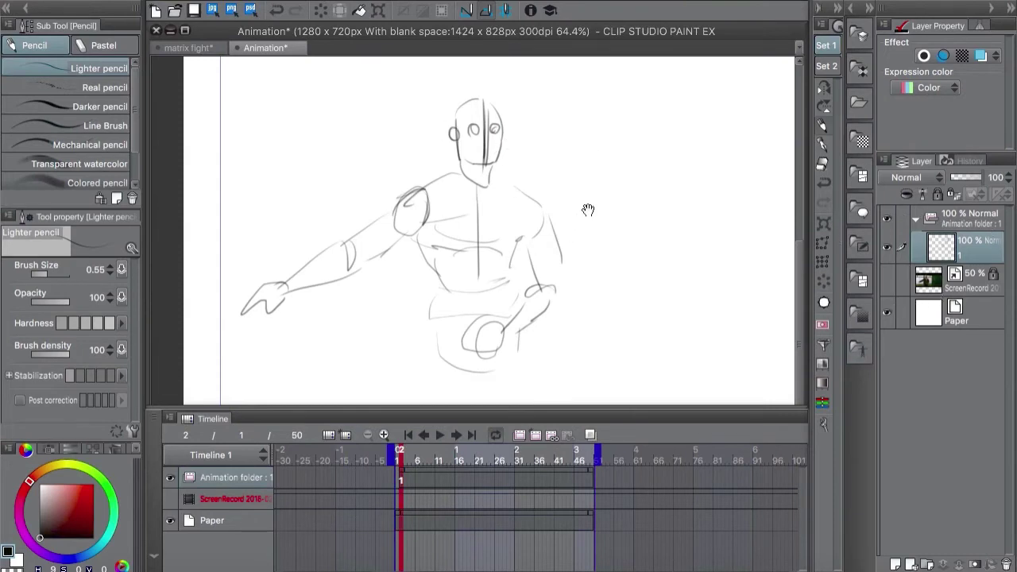
- Frame the sketch in view and show the reference video behind it
drag(588, 209, 572, 215)
scroll(572, 215, down, 2)
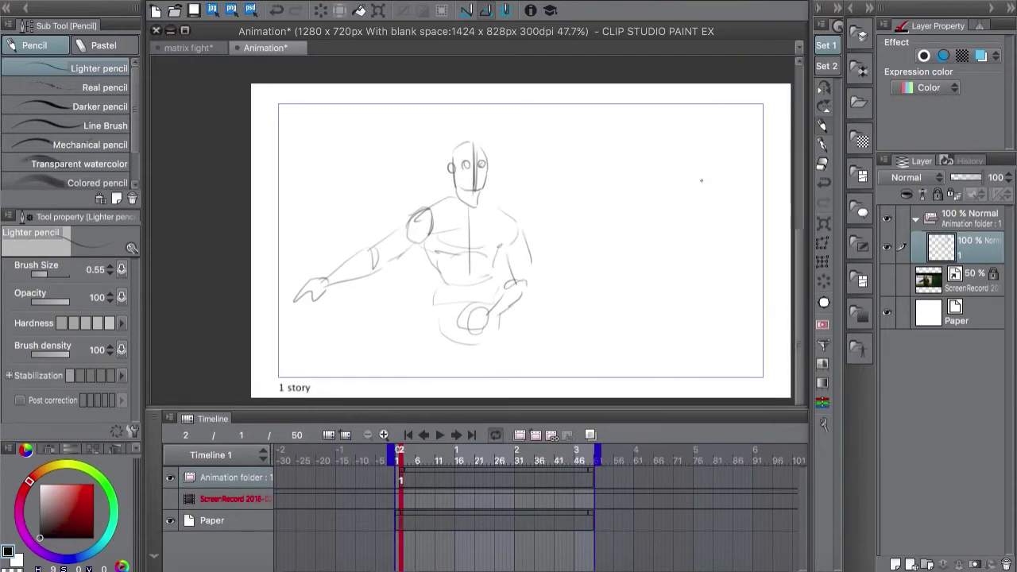
scroll(488, 170, up, 2)
drag(630, 236, 635, 198)
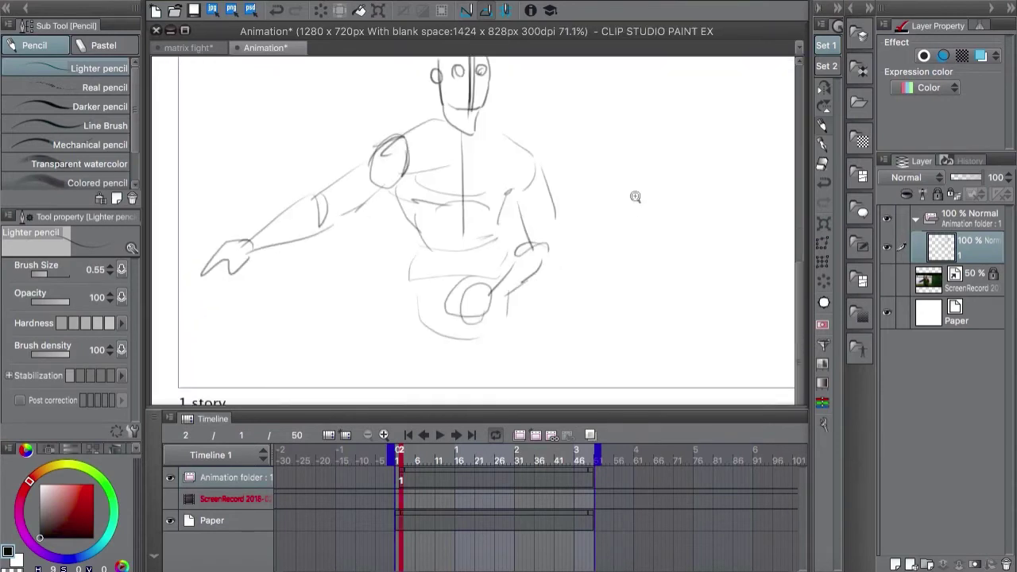
scroll(635, 198, down, 1)
drag(666, 266, 654, 324)
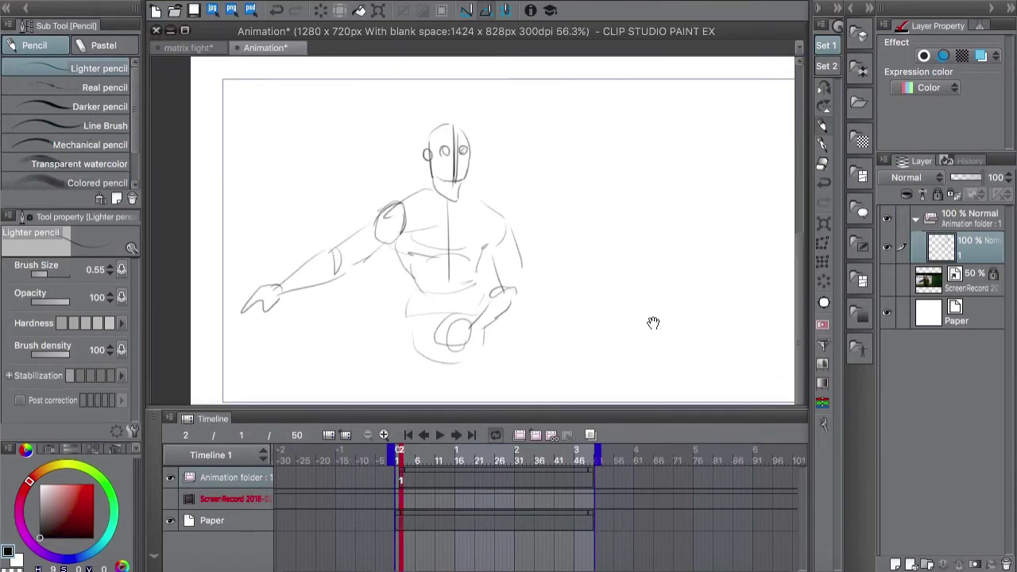
click(886, 278)
- Toggle the sketch layer on and off to compare with the video, then switch to matrix fight
click(886, 248)
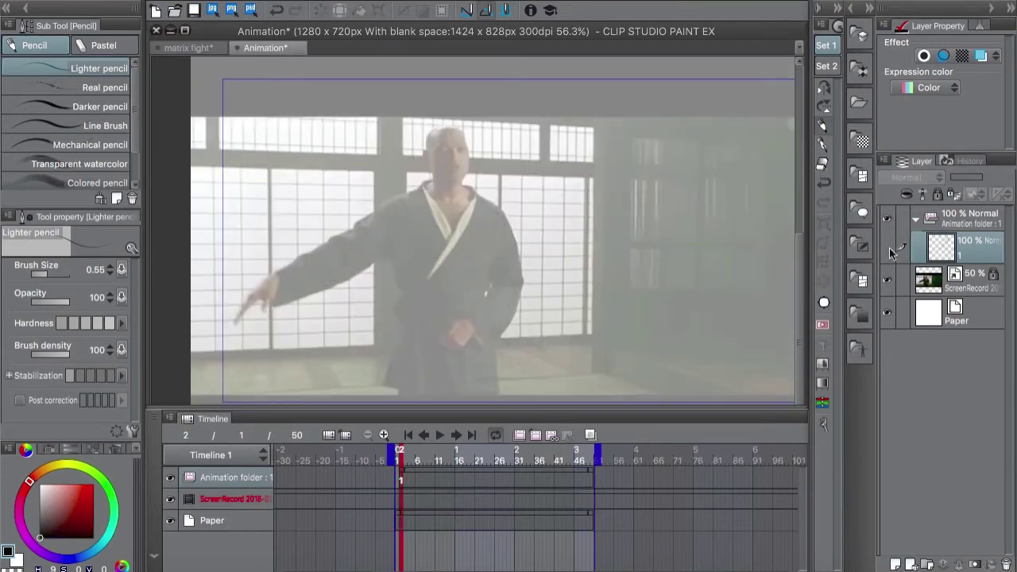
click(886, 248)
click(886, 248)
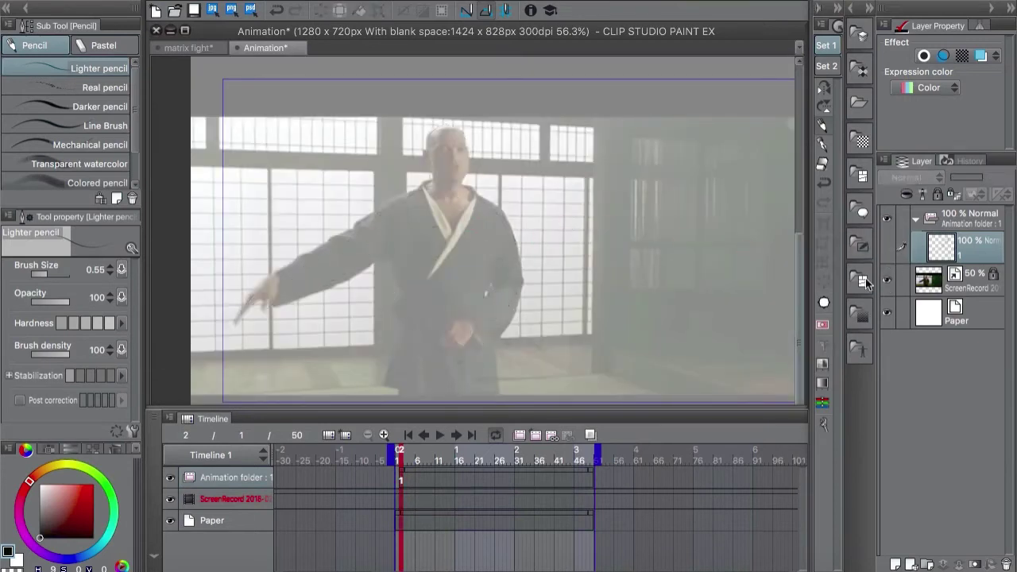
click(887, 249)
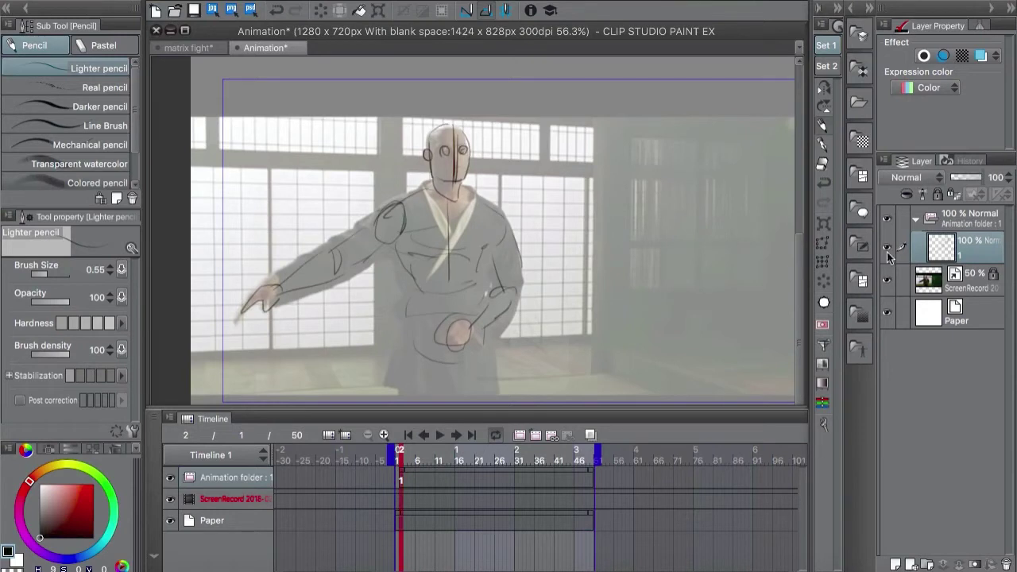
click(887, 249)
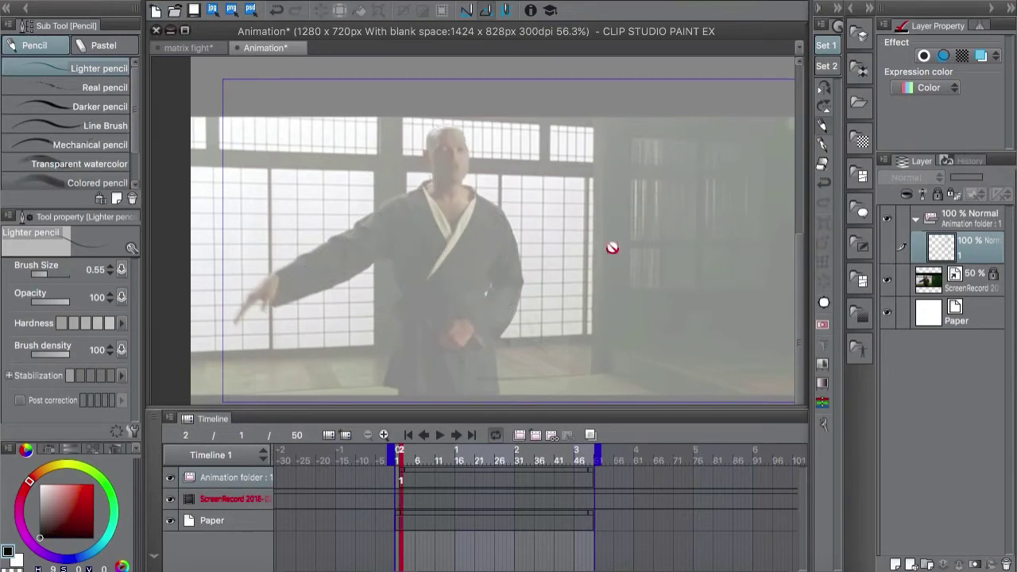
click(887, 249)
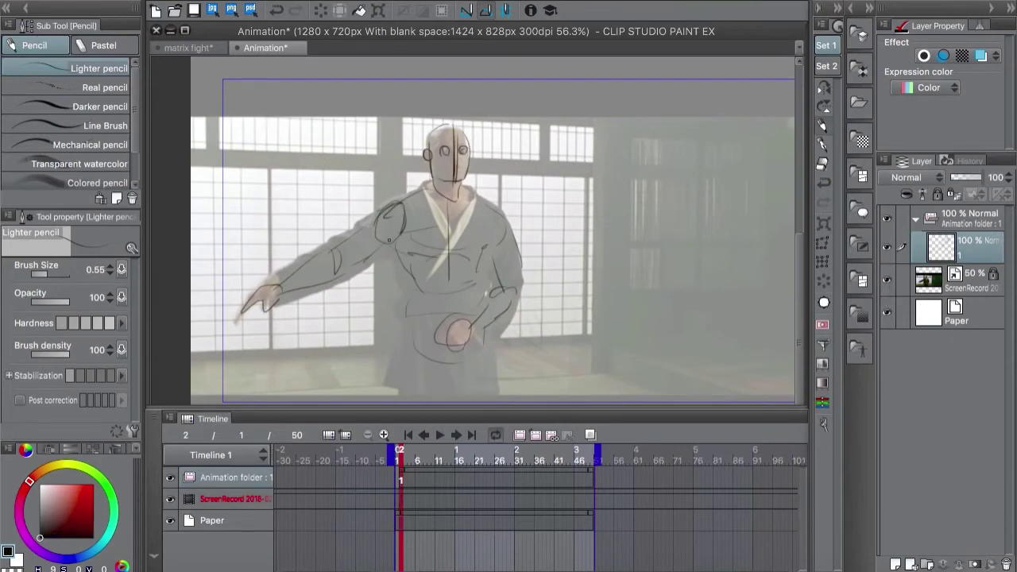
click(179, 50)
- Show the reference in matrix fight, return to Animation, and add two lower-body strokes
click(887, 280)
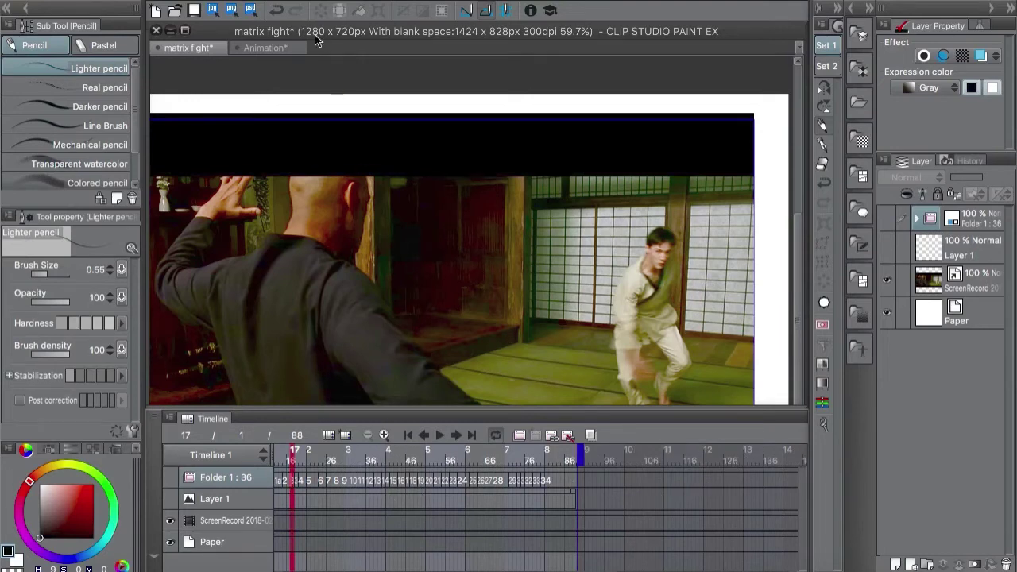
click(291, 48)
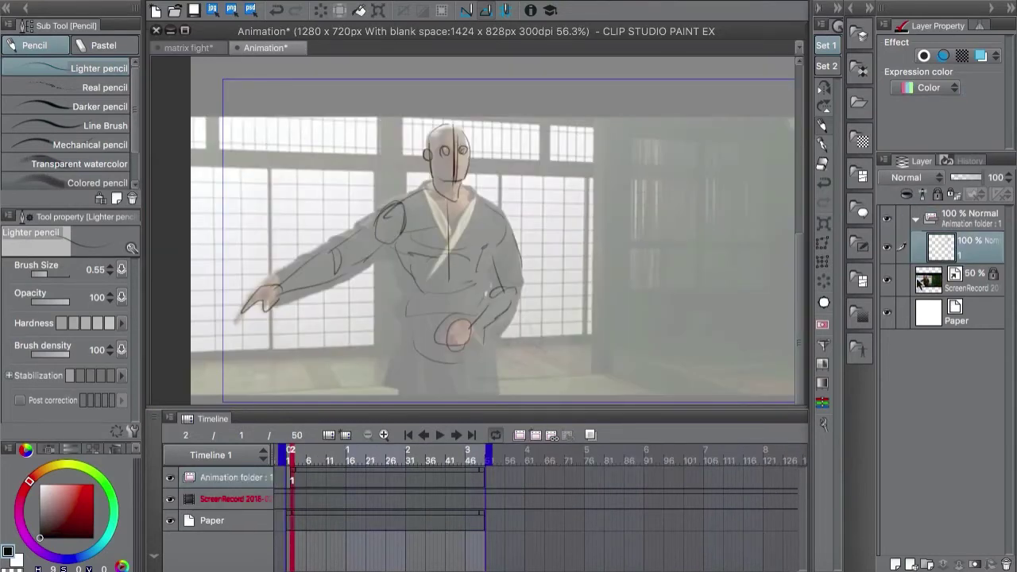
drag(411, 277, 409, 320)
drag(487, 262, 477, 314)
- Toggle the reference video off and back on behind the sketch, then enable looping playback
scroll(594, 239, down, 2)
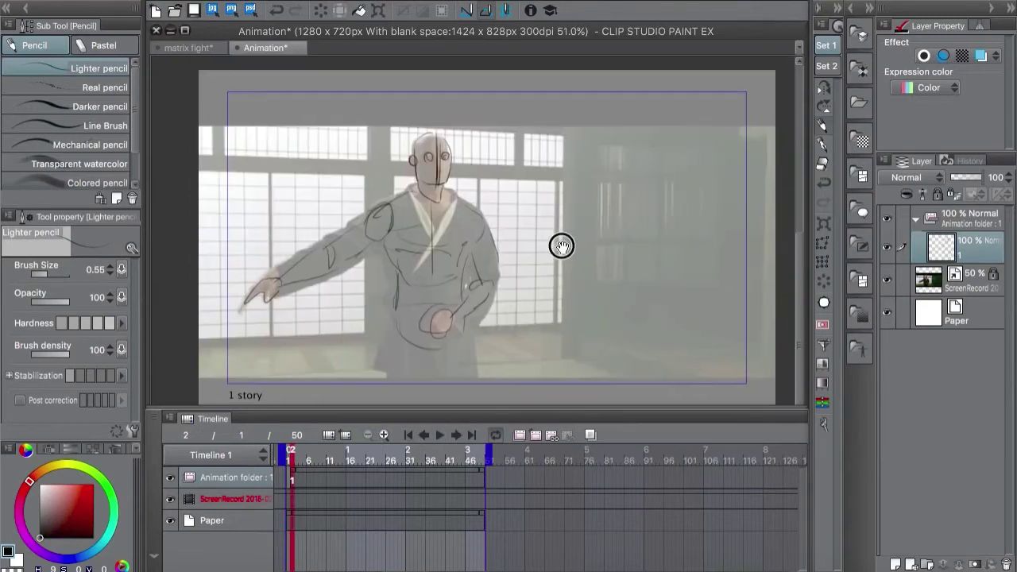
click(887, 280)
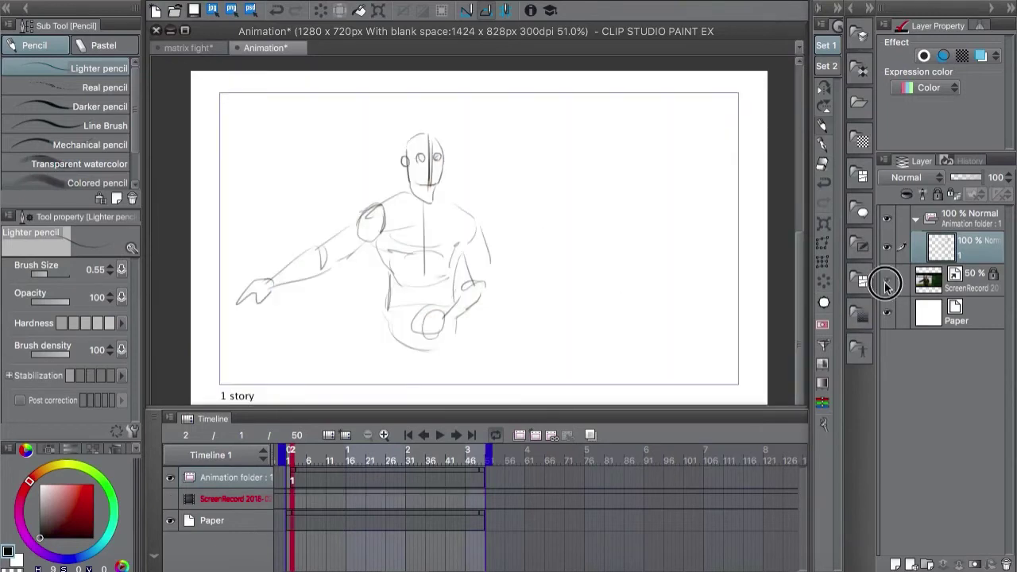
click(887, 283)
click(887, 283)
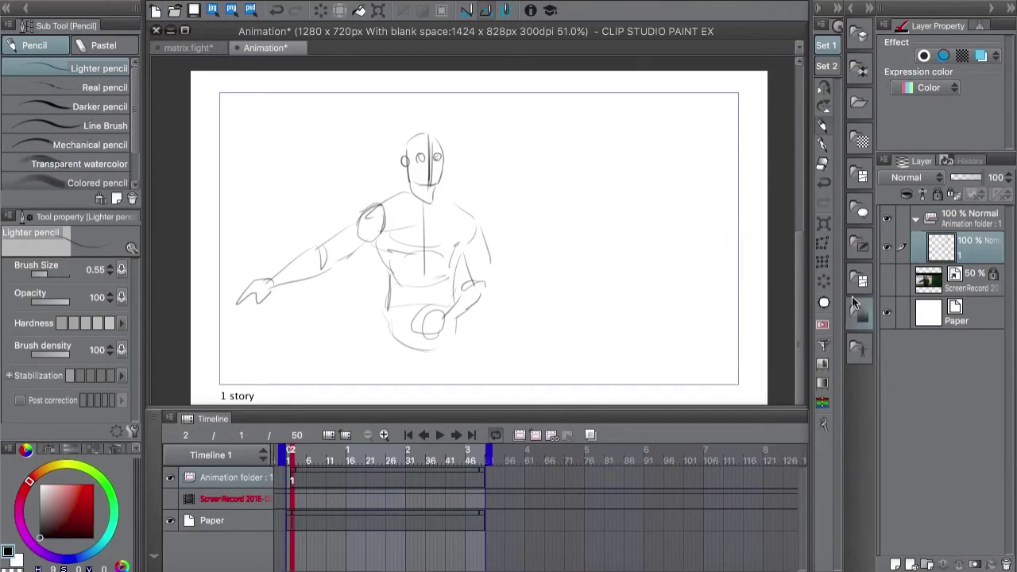
click(887, 282)
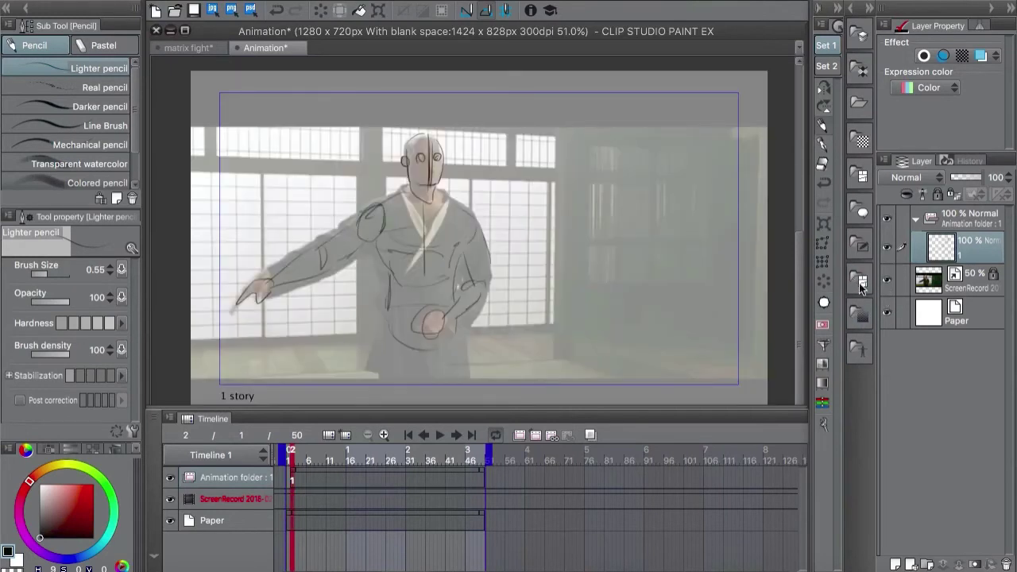
click(494, 436)
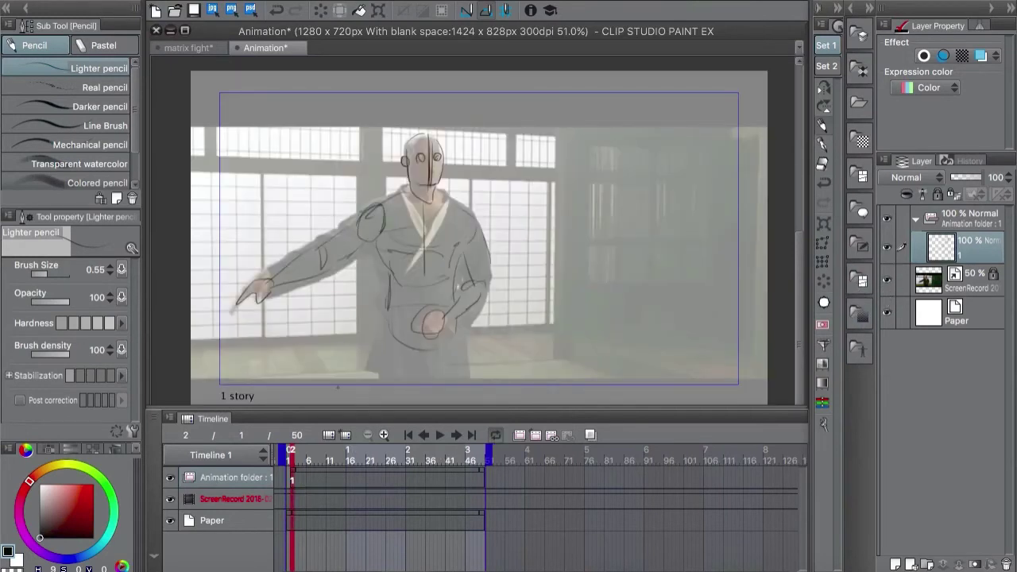
- Select cel 1, move the playhead to frame 4, and create new animation cel 2
click(952, 283)
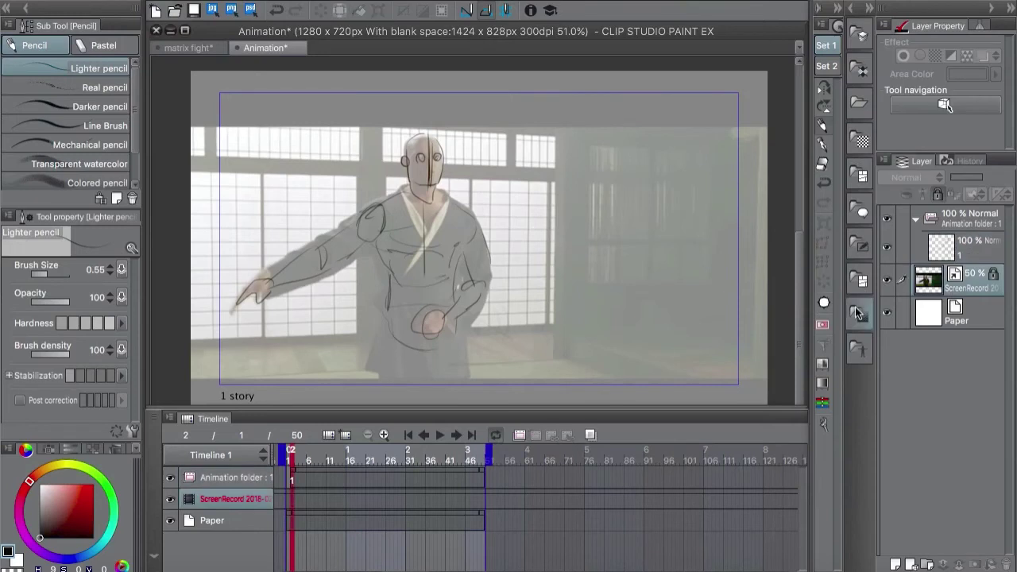
click(291, 480)
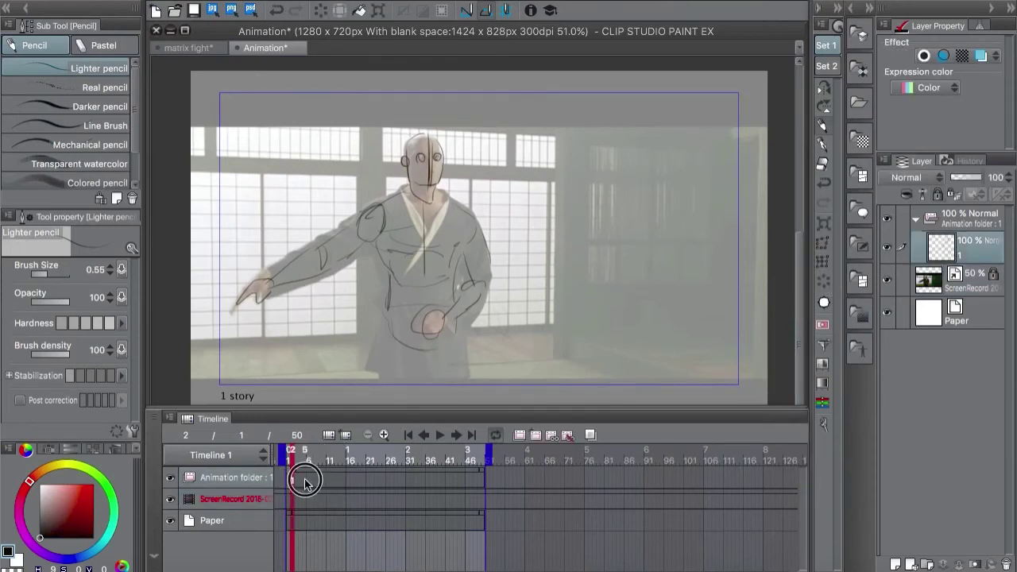
scroll(284, 480, up, 2)
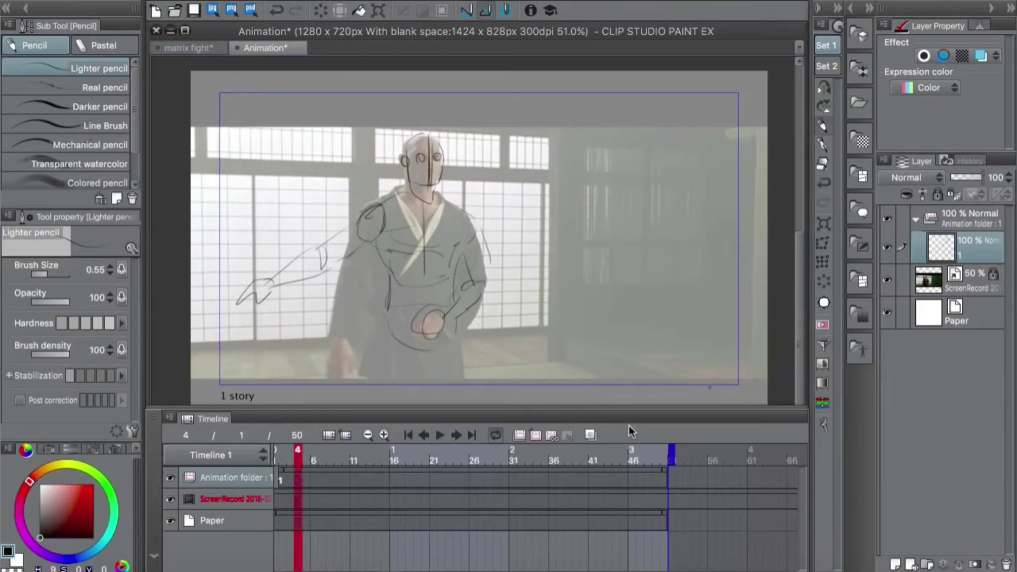
click(536, 437)
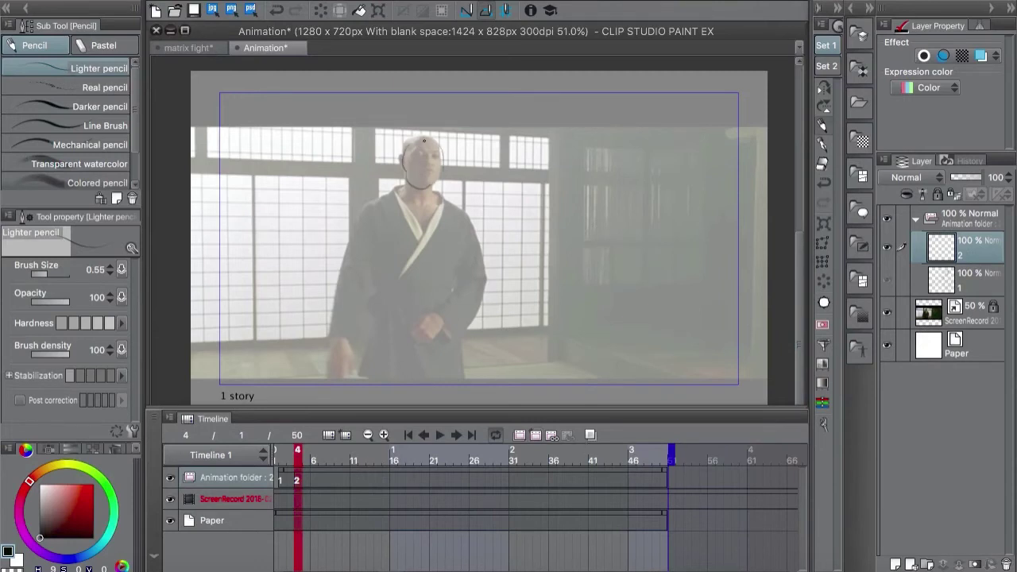
- Sketch the head centre line, the lowered left arm and two right-arm lines on cel 2
drag(429, 141, 425, 187)
mouse_move(382, 228)
mouse_down()
mouse_move(351, 255)
mouse_move(347, 355)
mouse_up()
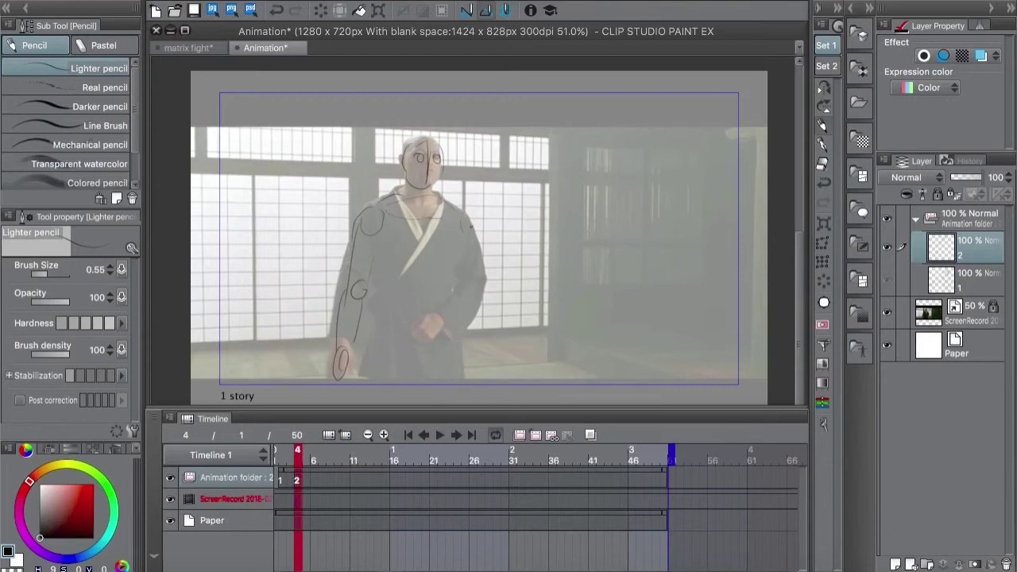
drag(455, 249, 460, 285)
drag(471, 224, 479, 288)
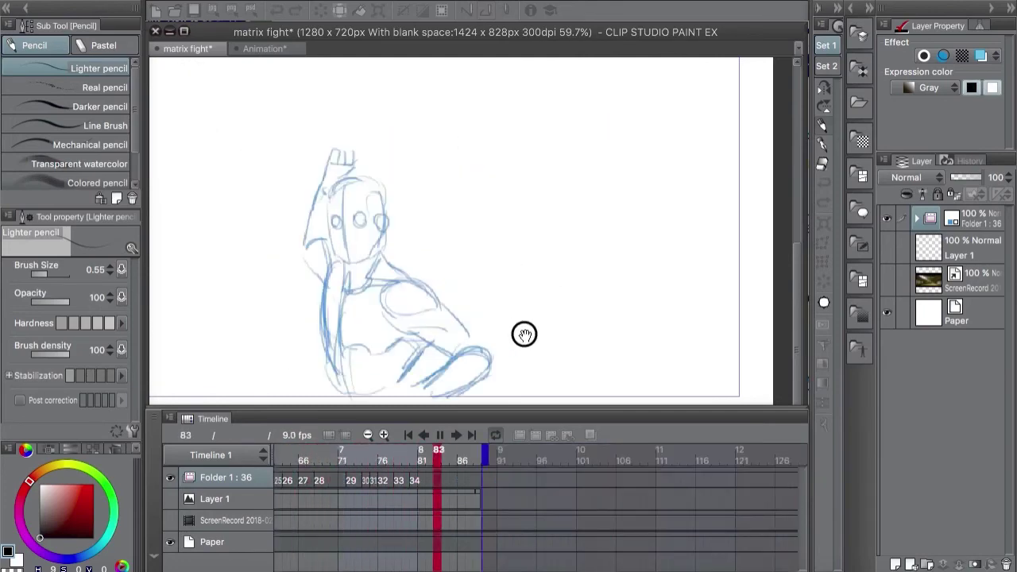
- Stop playback at frame 10, hide the Folder 1 sketches and show the ScreenRecord movie frame
drag(522, 333, 577, 320)
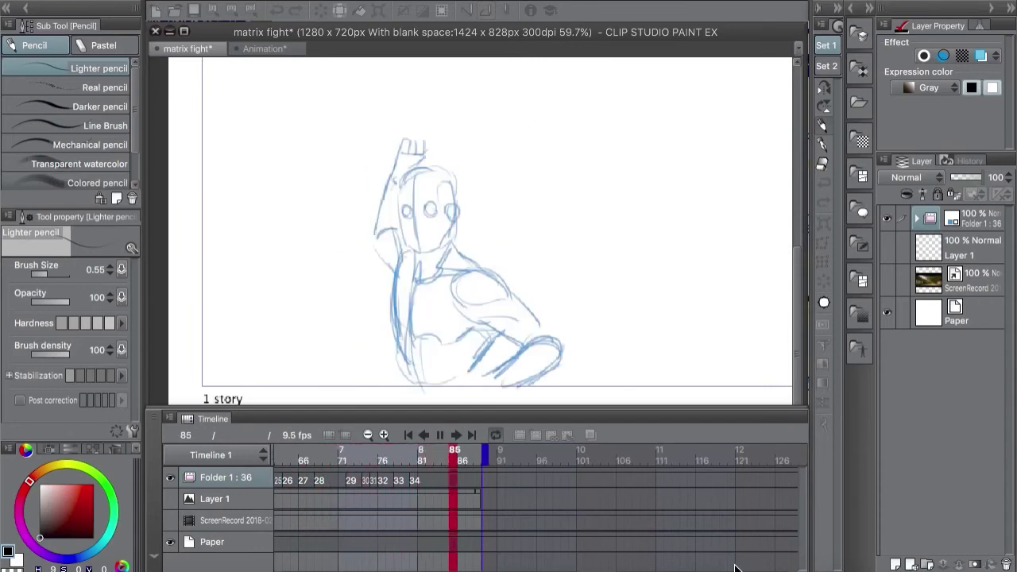
click(441, 435)
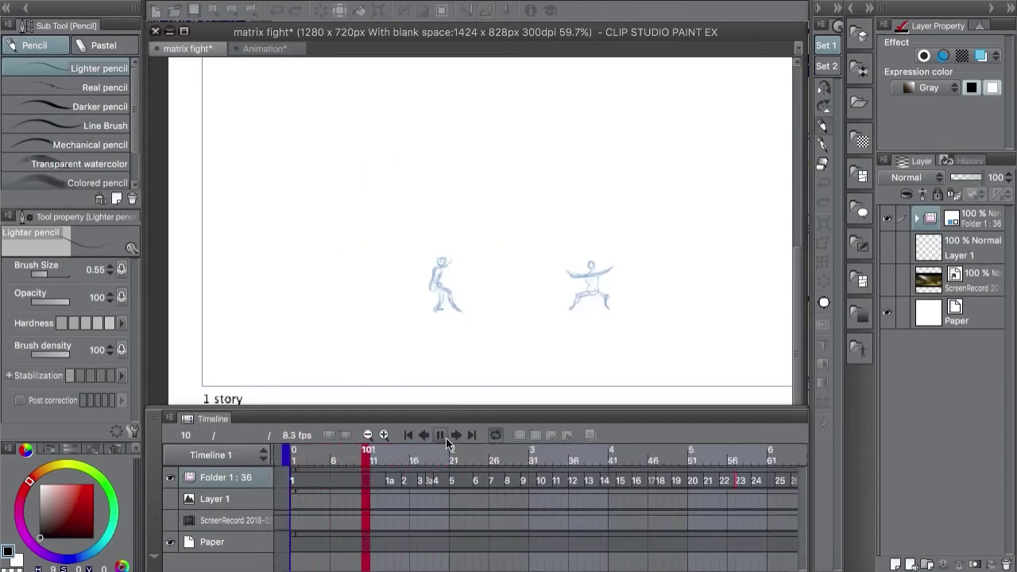
click(885, 217)
click(886, 280)
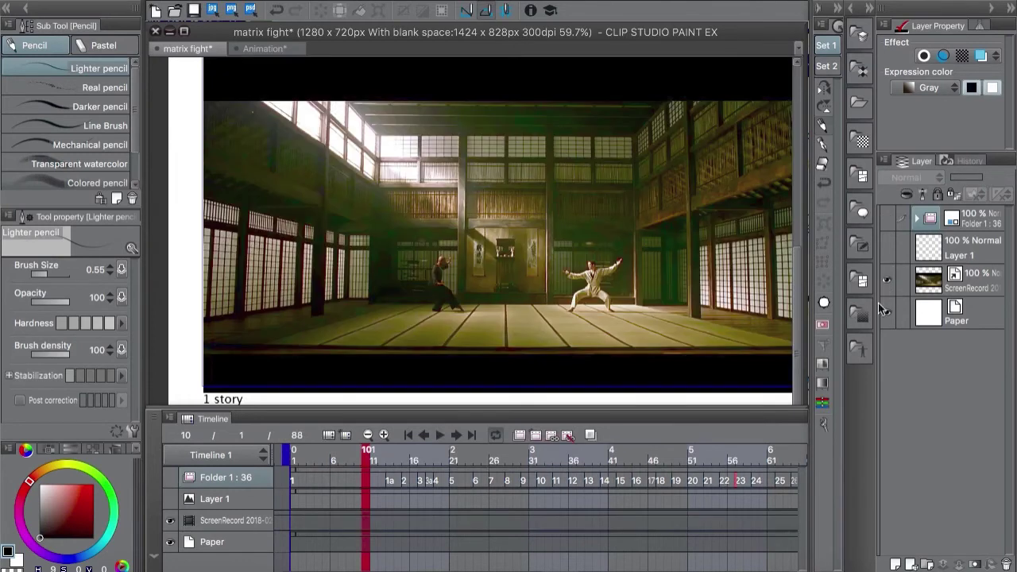
- Hide ScreenRecord, show Folder 1, and create Folder 2 with a first cel at frame 1
click(886, 280)
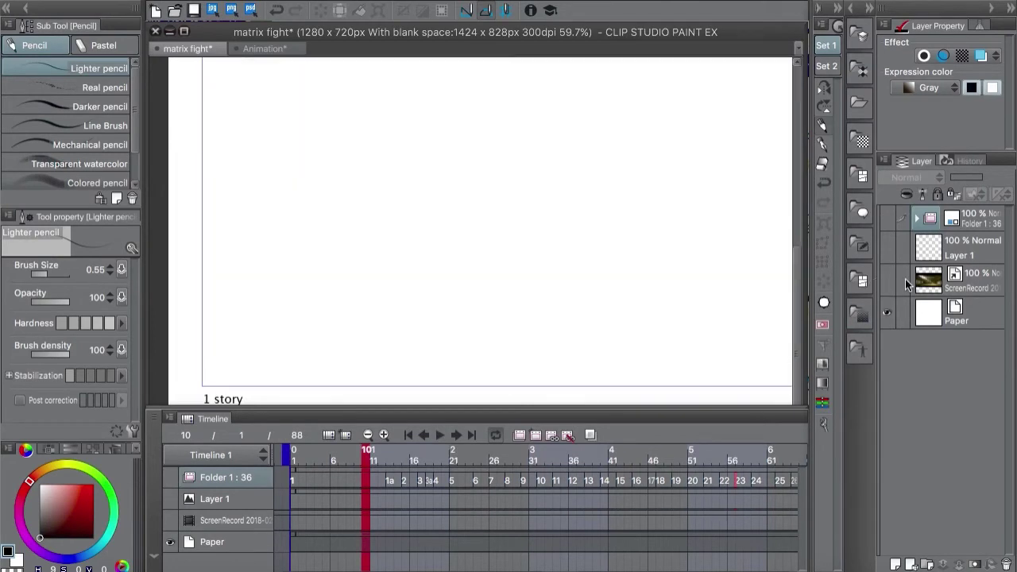
click(886, 218)
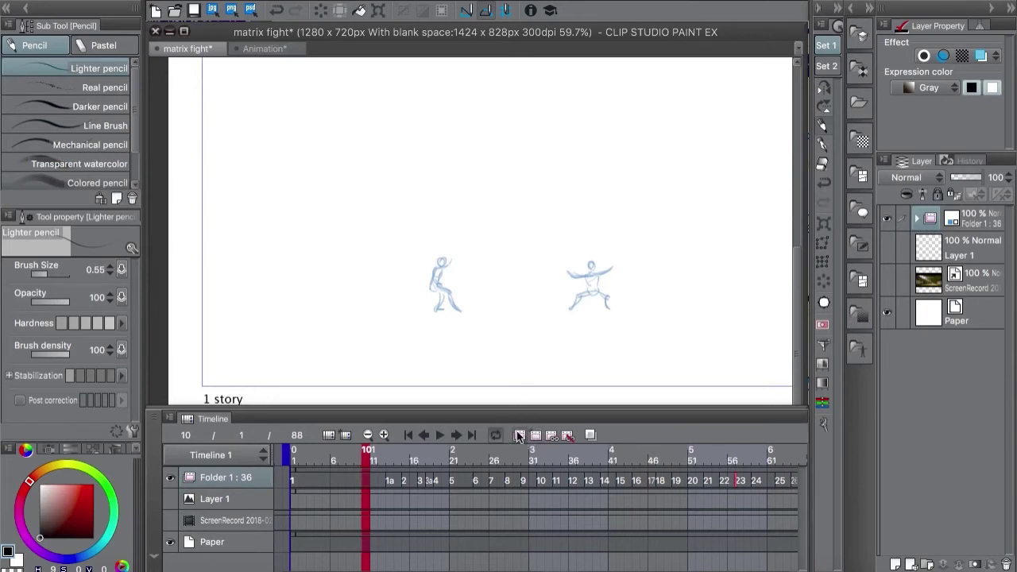
click(526, 436)
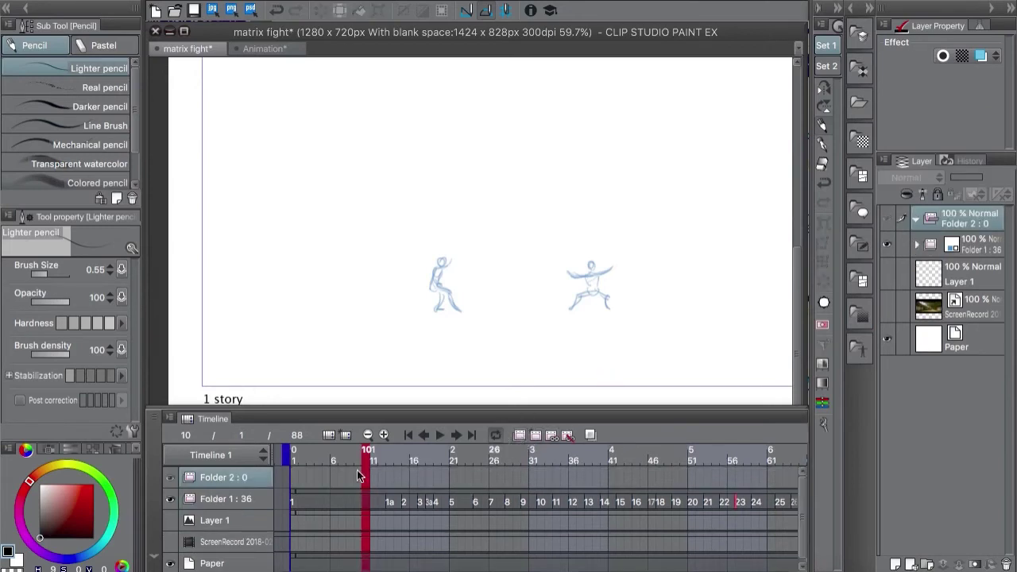
click(293, 480)
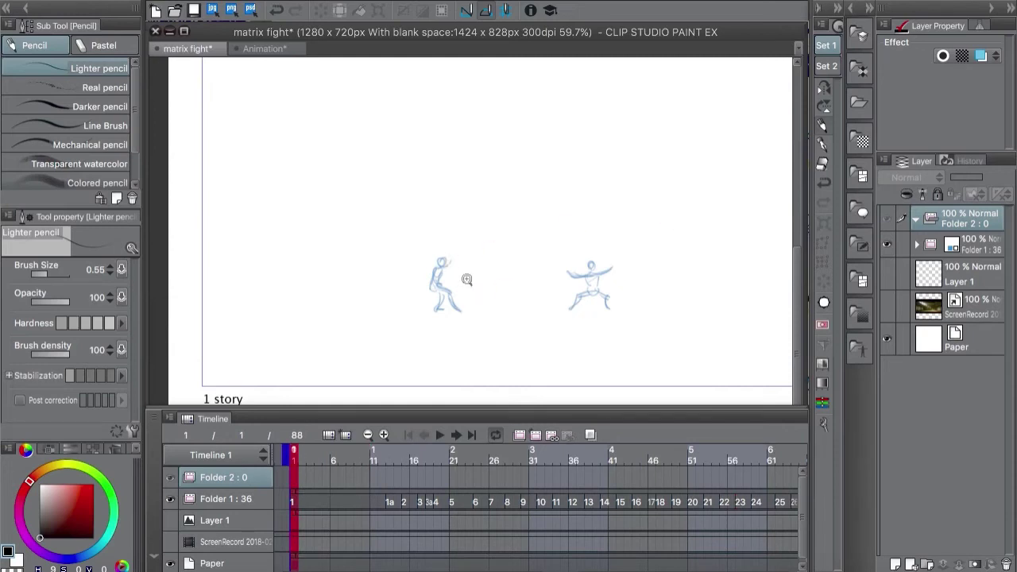
scroll(469, 274, up, 2)
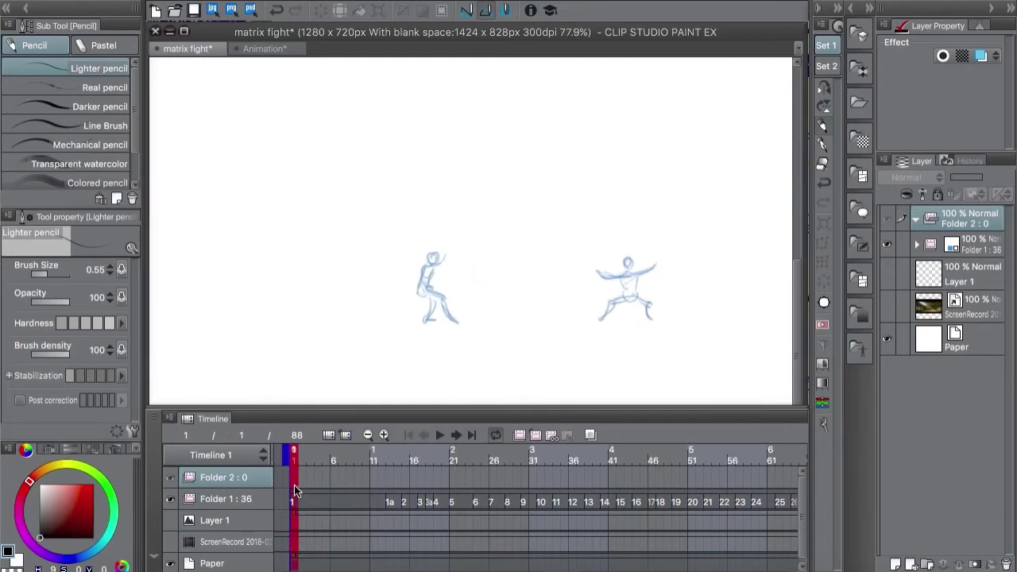
click(535, 435)
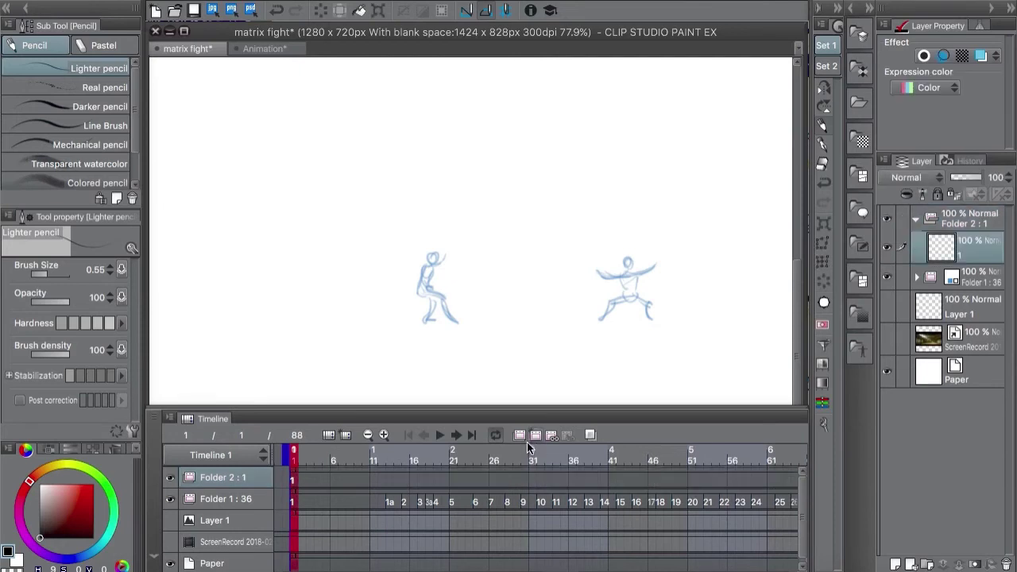
- Sketch the right fighter's hair and face on Folder 2's cel 1
scroll(568, 279, up, 3)
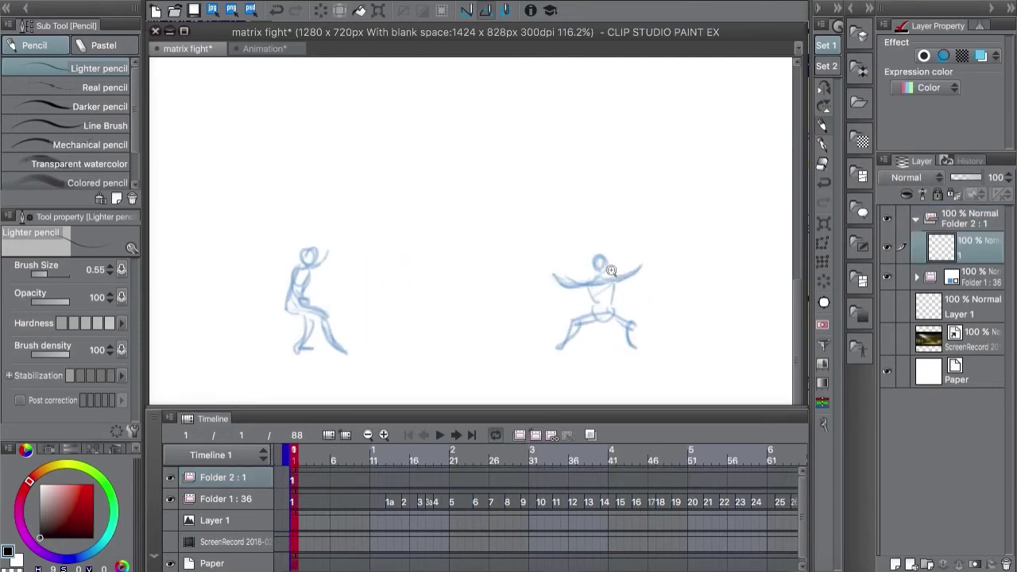
drag(605, 262, 570, 261)
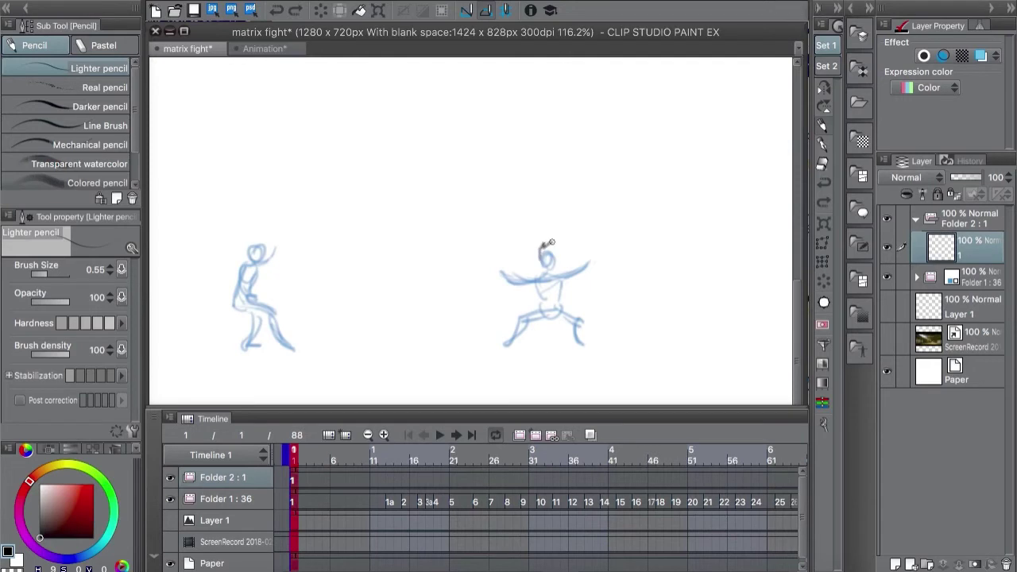
mouse_move(550, 241)
mouse_down()
mouse_move(563, 253)
mouse_move(539, 269)
mouse_move(555, 263)
mouse_up()
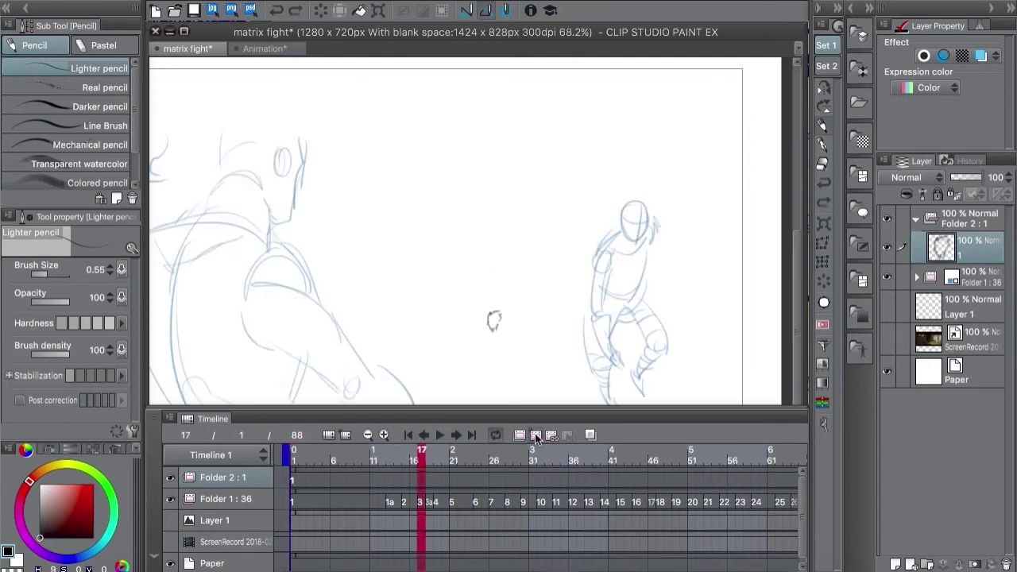
- Add cel 2 at frame 17 and sketch the crouching figure's shoulder strokes
click(550, 434)
drag(703, 250, 612, 217)
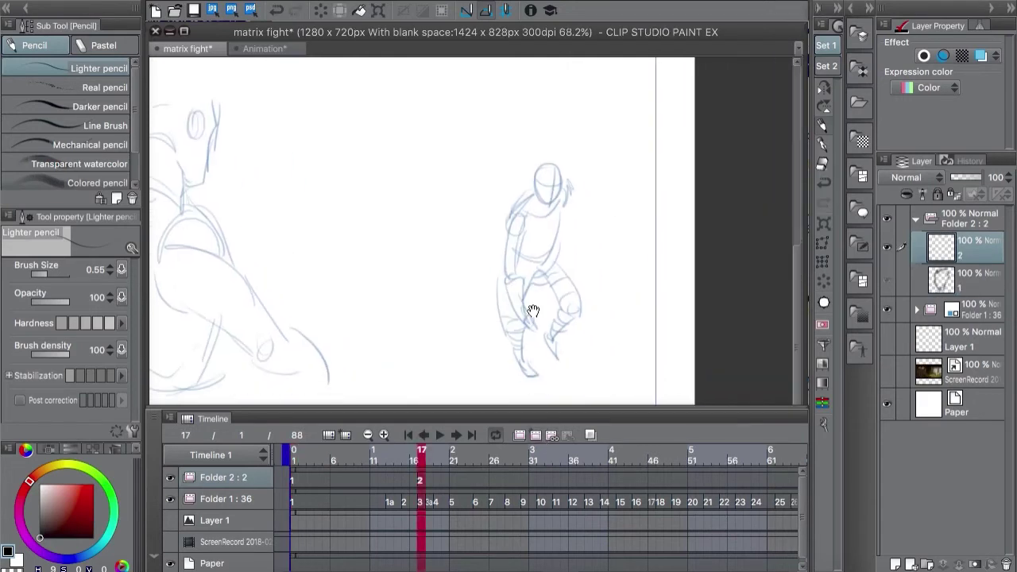
scroll(601, 156, up, 3)
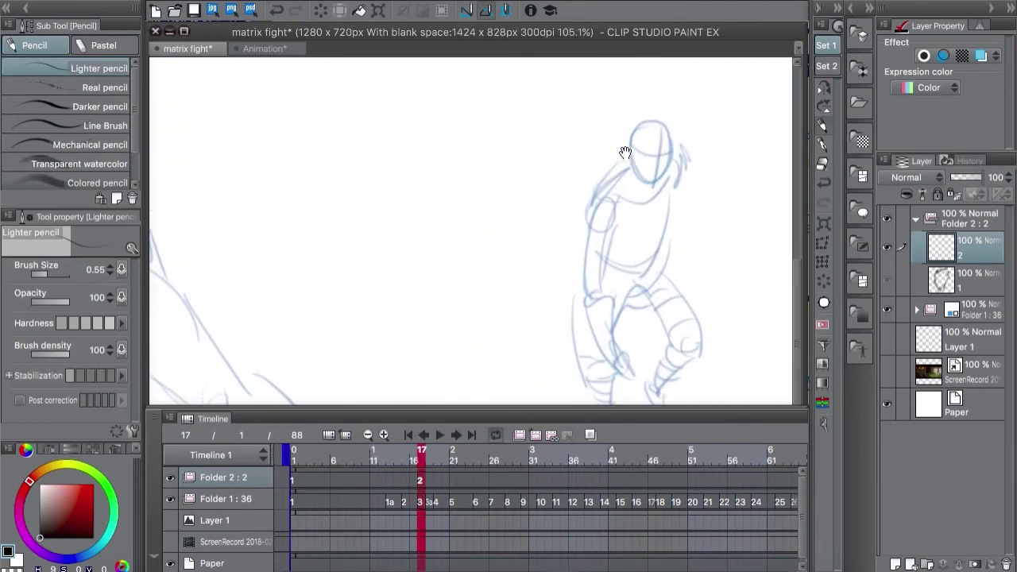
scroll(513, 189, down, 6)
scroll(513, 189, up, 3)
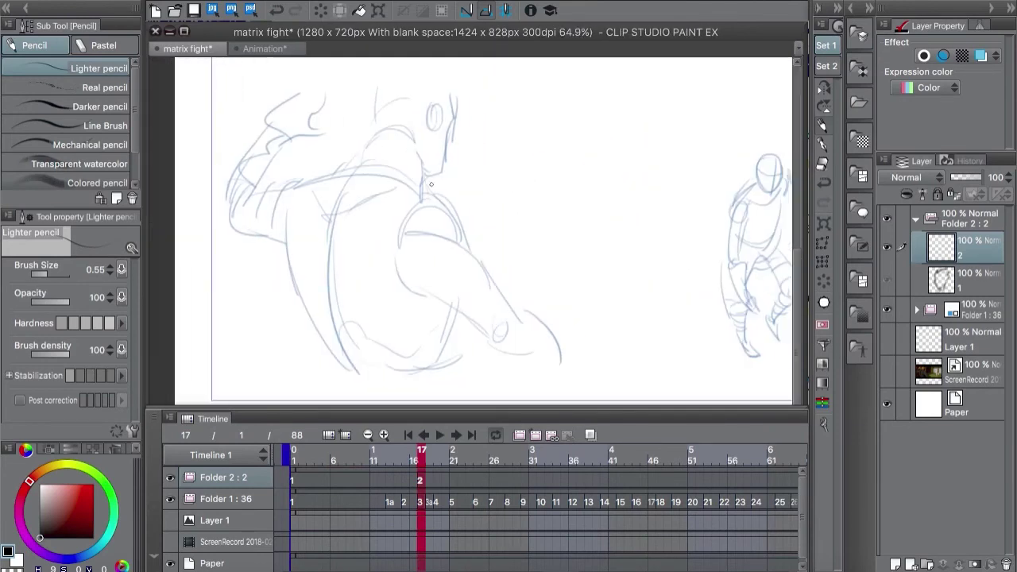
drag(449, 184, 481, 236)
mouse_move(396, 198)
mouse_down()
mouse_move(375, 224)
mouse_move(438, 255)
mouse_move(493, 234)
mouse_move(430, 244)
mouse_move(400, 240)
mouse_up()
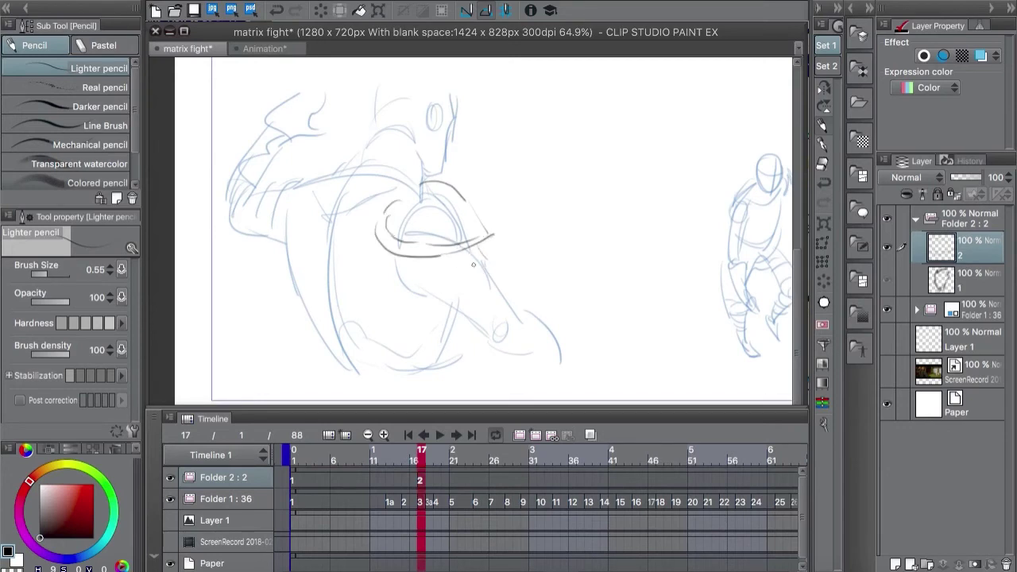
- Sketch the crouching figure's arm curve and lower arm, and lengthen the shoulder stroke
drag(455, 249, 481, 305)
drag(481, 259, 510, 302)
mouse_move(464, 258)
mouse_down()
mouse_move(466, 285)
mouse_move(496, 309)
mouse_up()
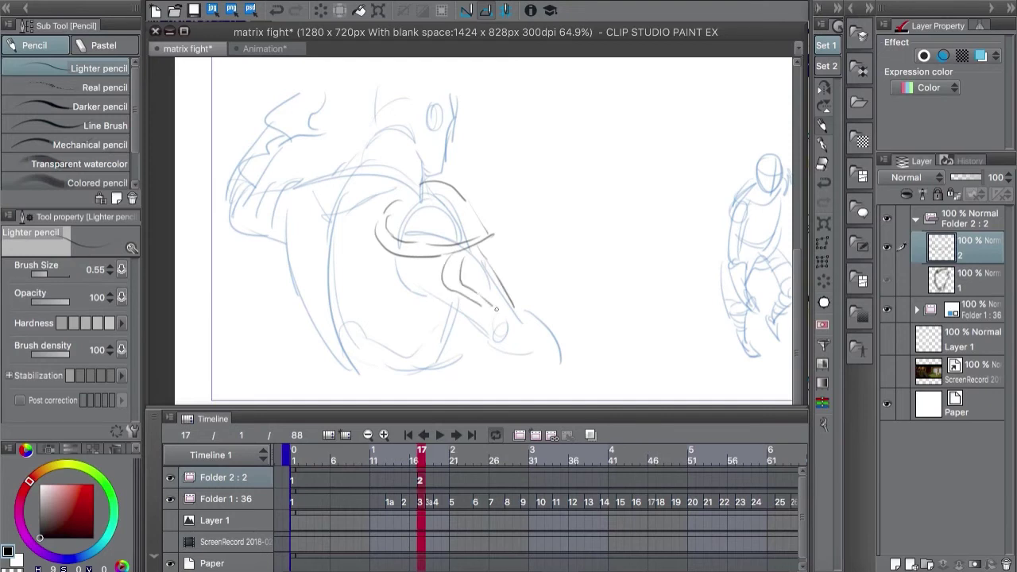
mouse_move(427, 273)
mouse_down()
mouse_move(484, 313)
mouse_move(491, 324)
mouse_move(477, 332)
mouse_move(437, 299)
mouse_move(463, 316)
mouse_up()
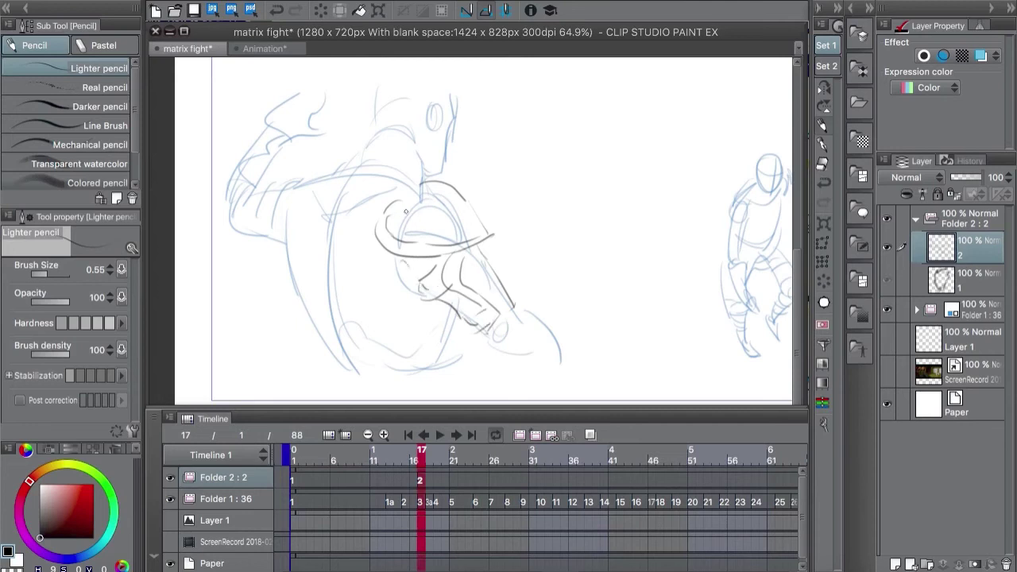
drag(425, 228, 468, 230)
scroll(613, 302, down, 3)
- At frame 24, show Folder 1 over the movie and toggle the movie off and on to compare
drag(613, 302, 579, 299)
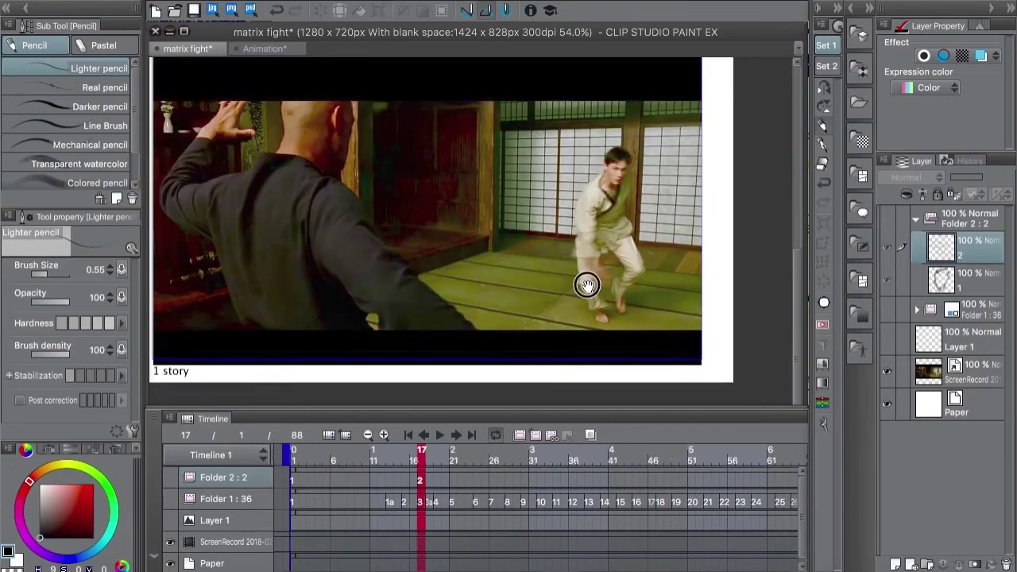
drag(587, 285, 585, 240)
click(477, 502)
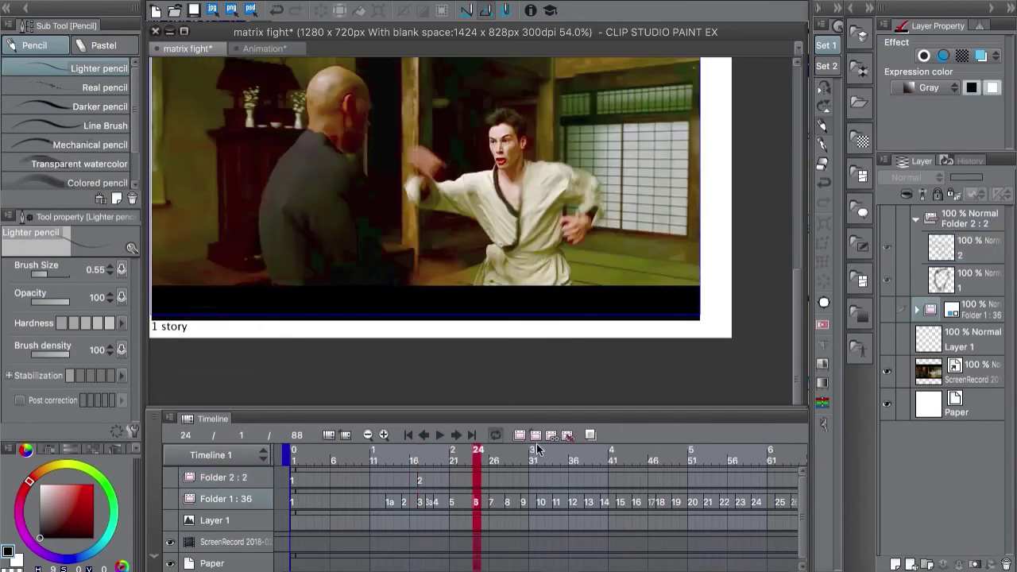
drag(570, 297, 547, 307)
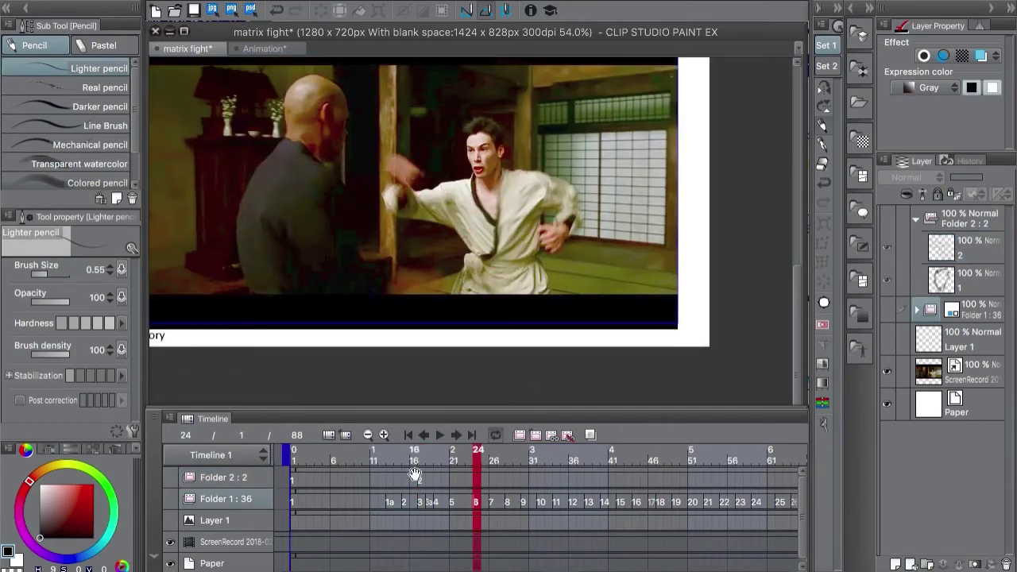
click(887, 308)
click(887, 371)
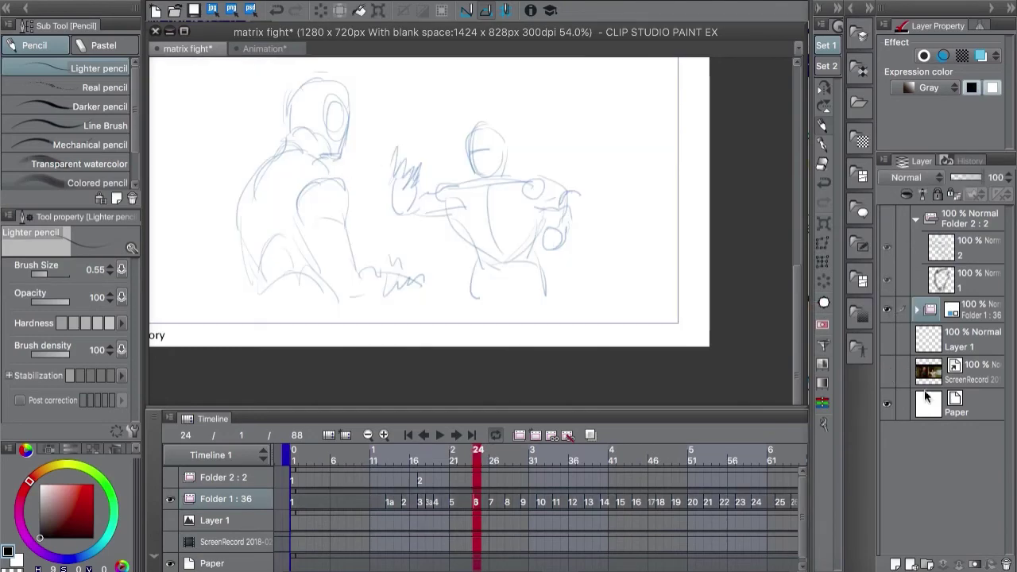
click(887, 371)
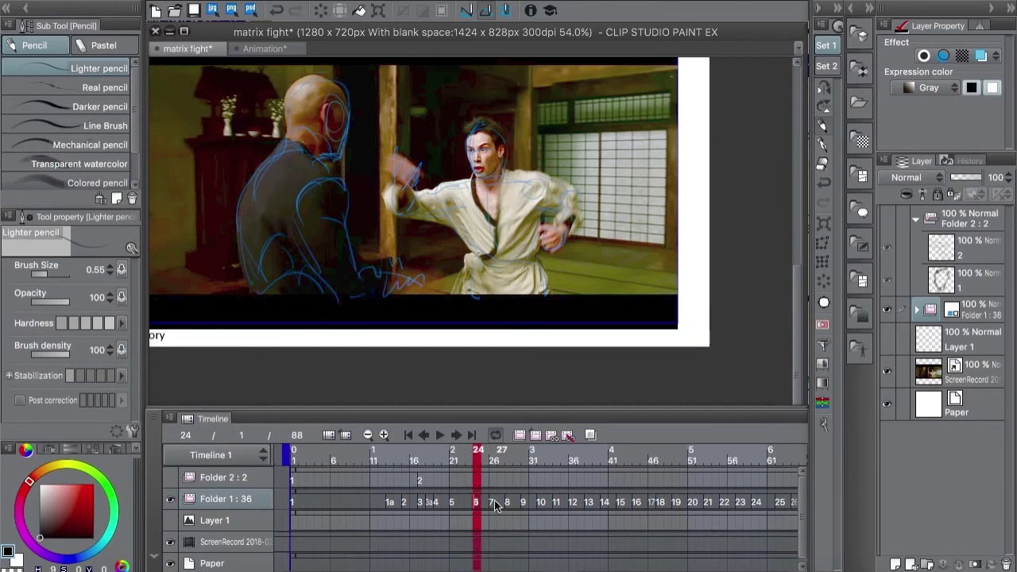
- Check frames 36 and 39, then hide the movie and show the Folder 2 and Folder 1 sketches
click(573, 503)
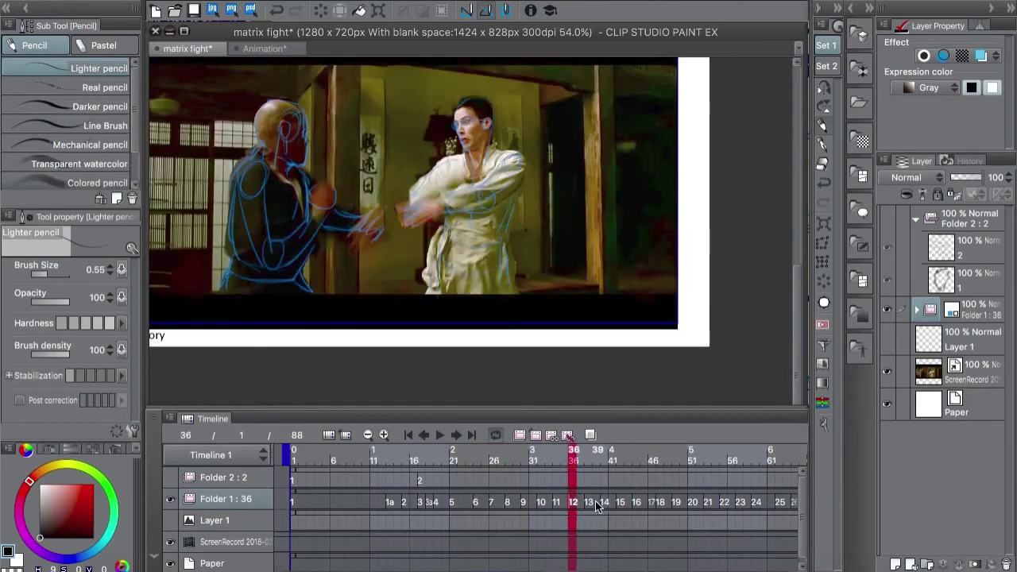
click(597, 503)
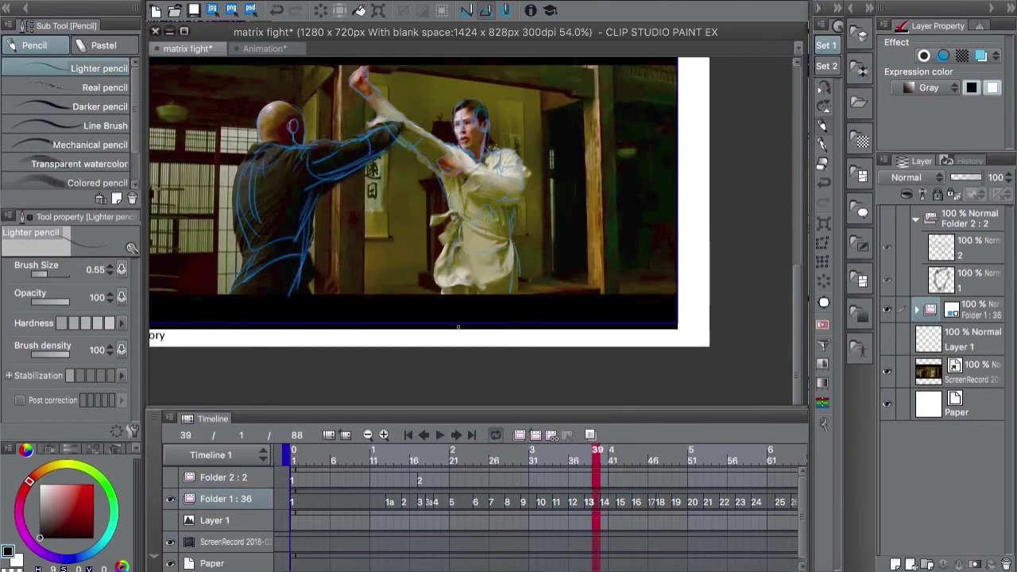
click(886, 309)
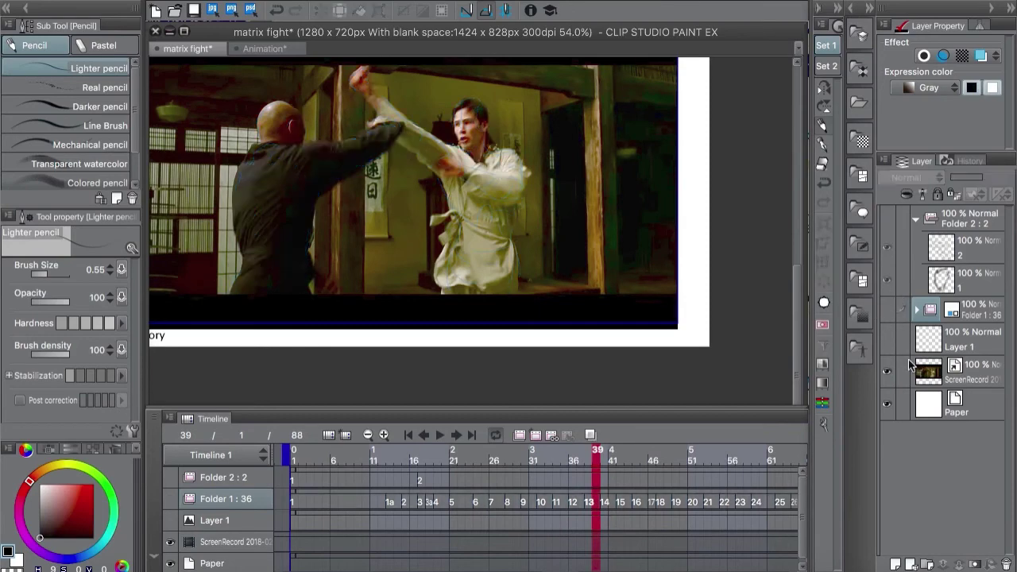
click(887, 373)
click(888, 218)
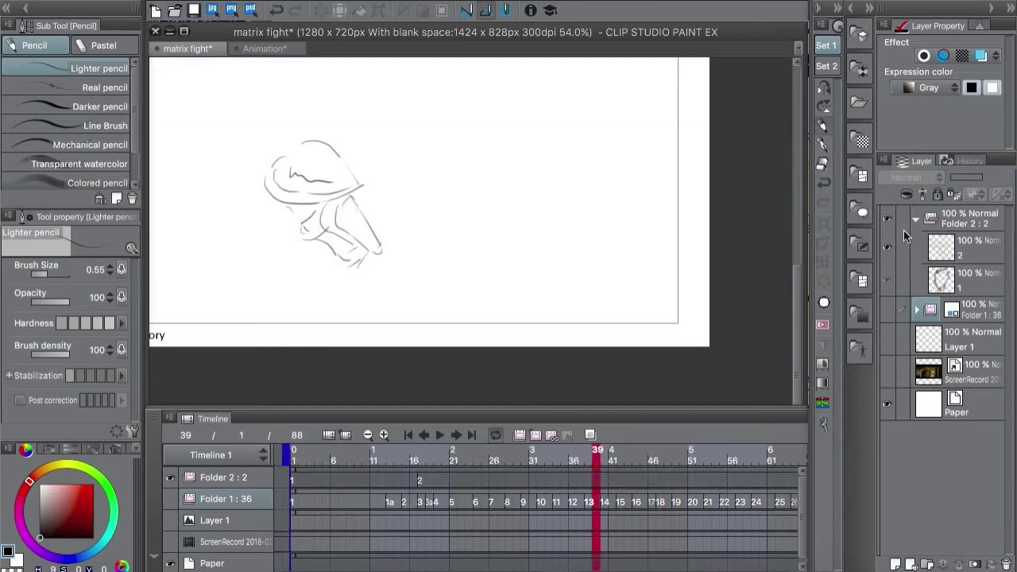
click(887, 310)
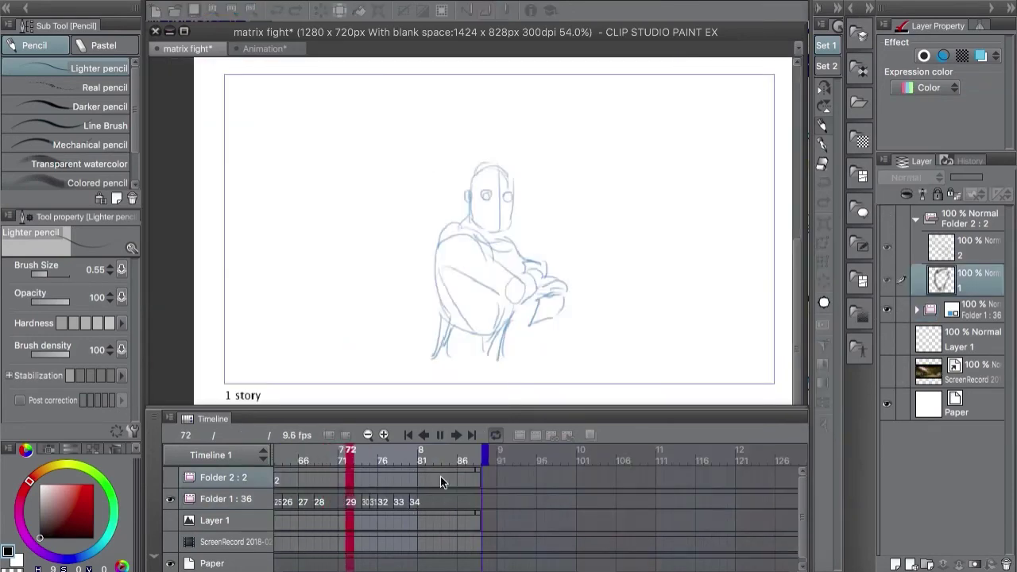